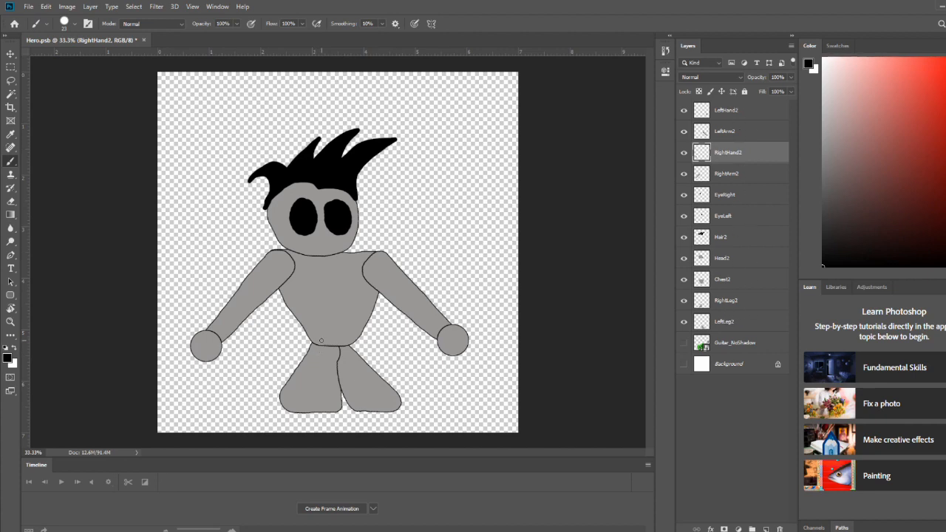
- Check the Save As file type of the Hero artwork without saving a new copy
left_click(28, 6)
left_click(52, 121)
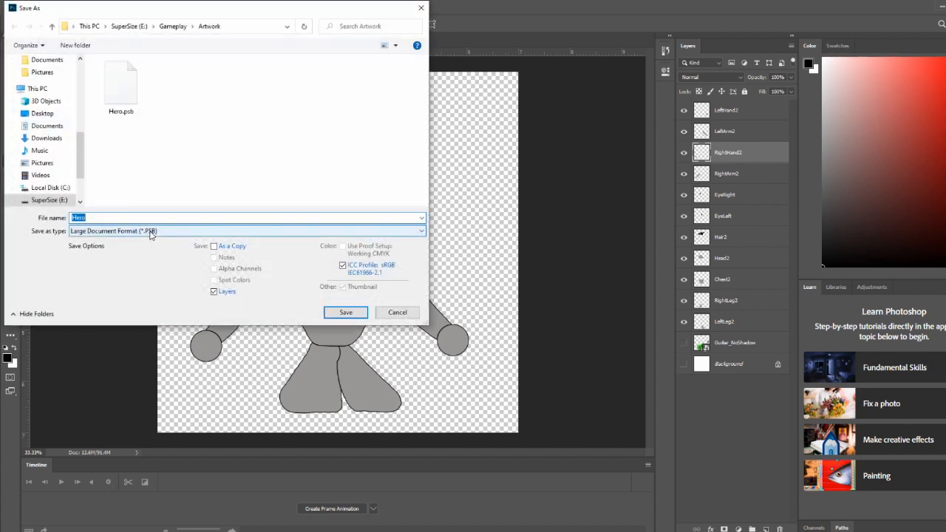
left_click(398, 312)
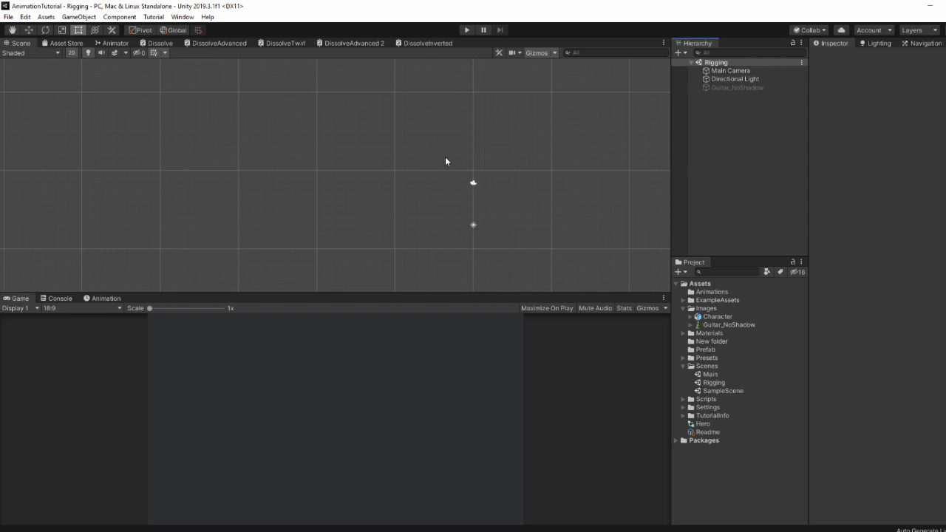
- Switch to Unity and check the 2D Animation package in the Package Manager
left_click(182, 17)
left_click(189, 79)
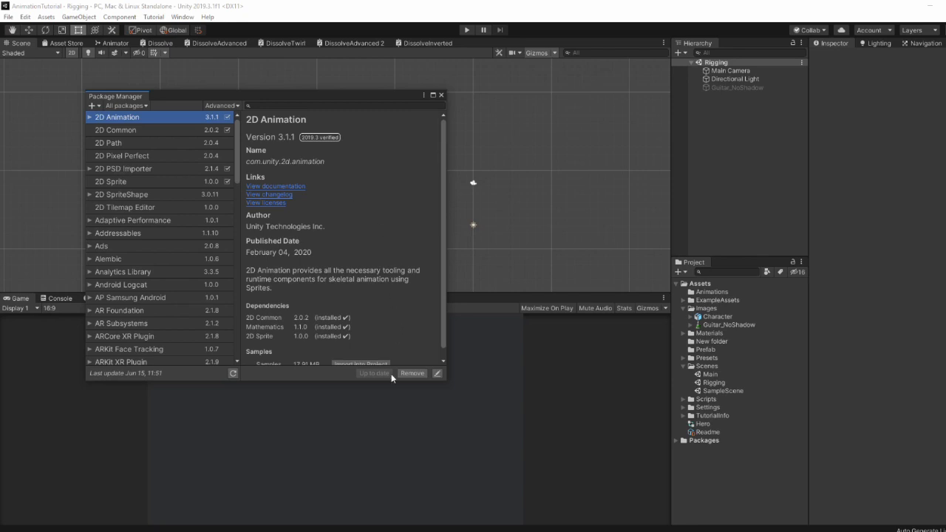
left_click(442, 95)
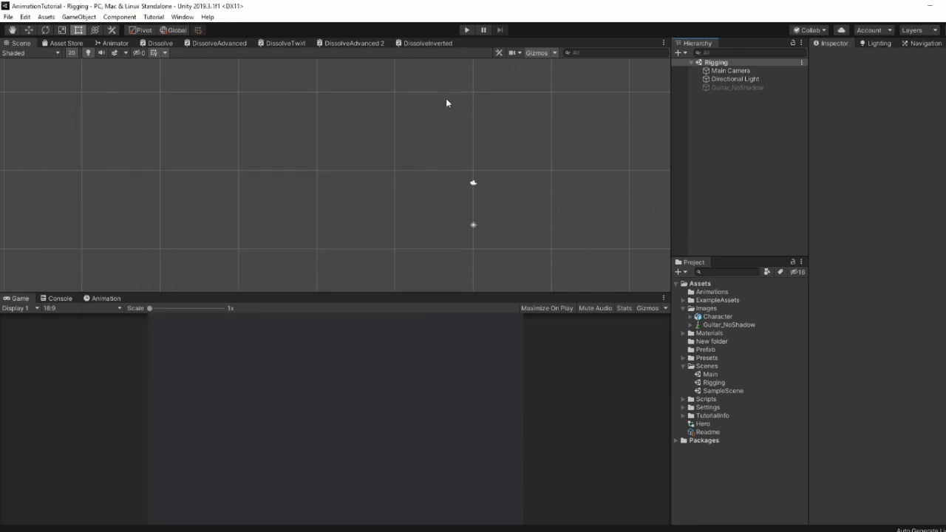
- Open the Character asset from the Images folder in the Sprite Editor and switch to the Skinning Editor
left_click(725, 316)
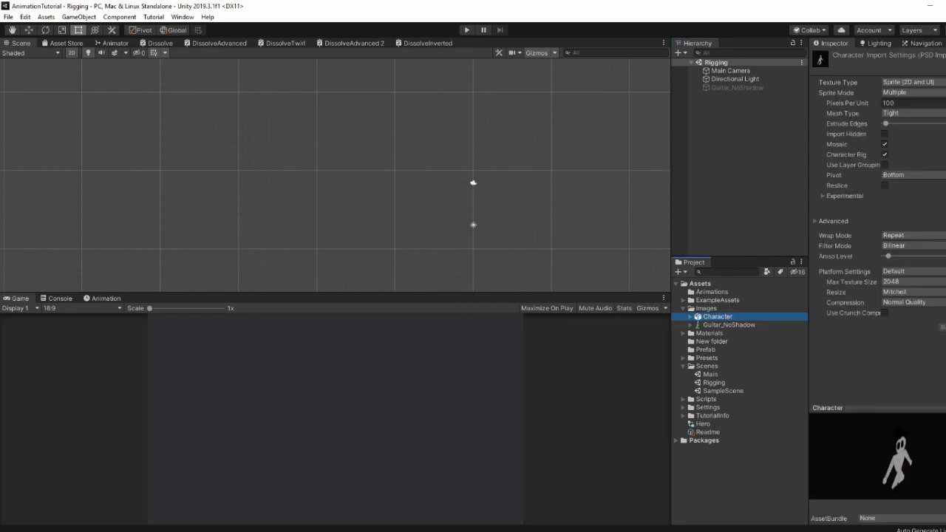
key("alt+Tab")
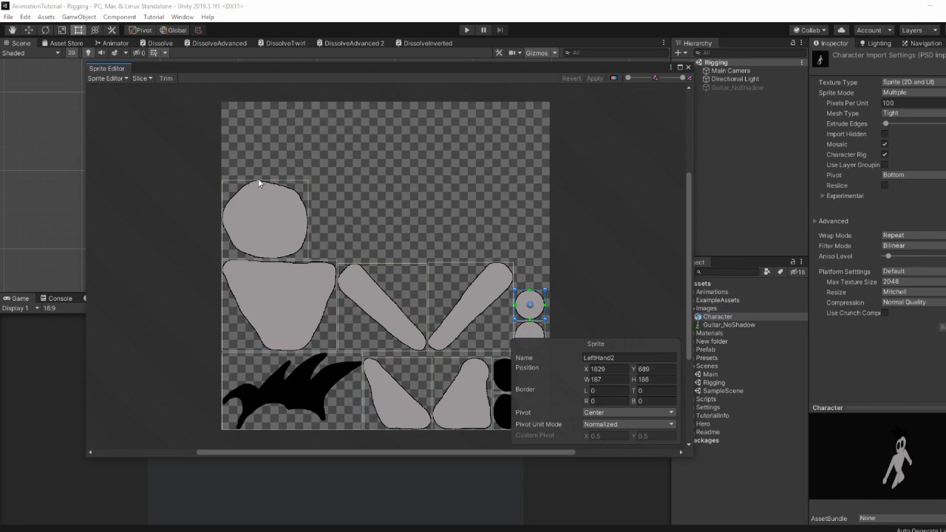
left_click(116, 79)
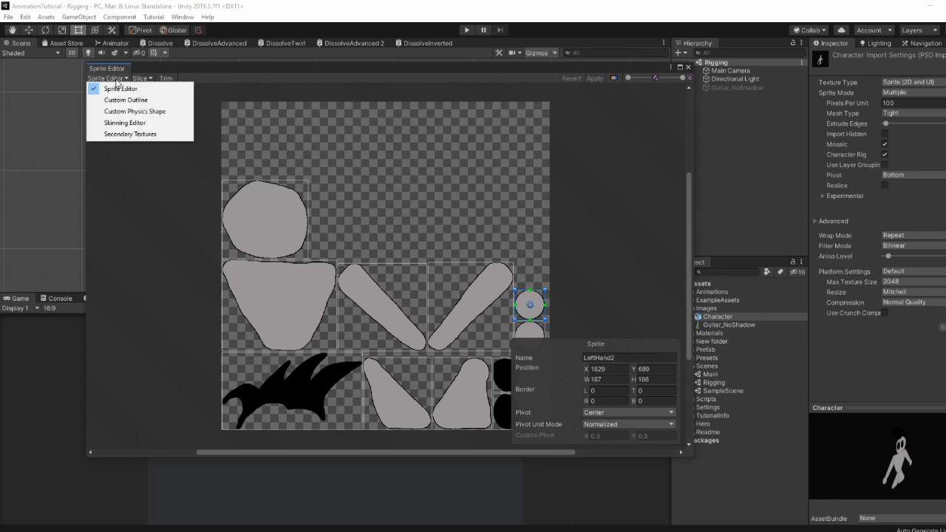
left_click(126, 123)
- Generate automatic geometry with weights for all visible sprites of the character
left_click(126, 134)
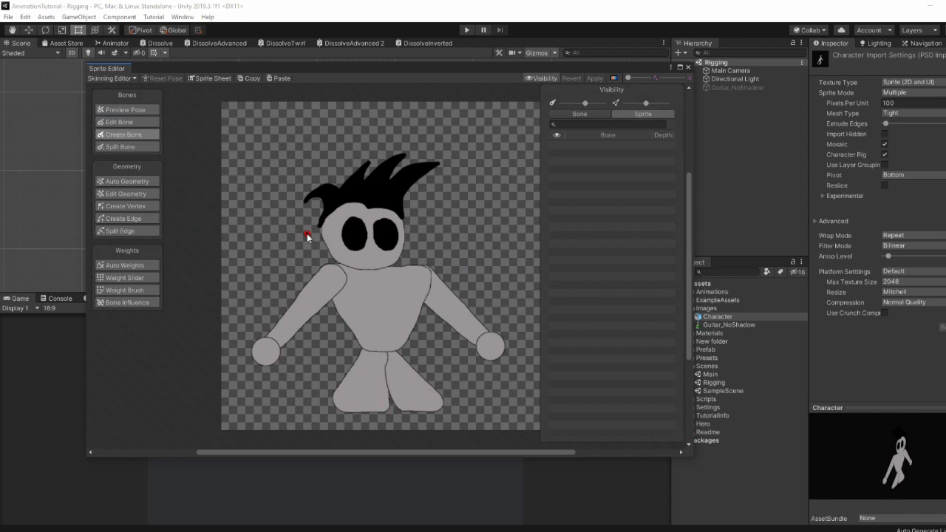
left_click(142, 185)
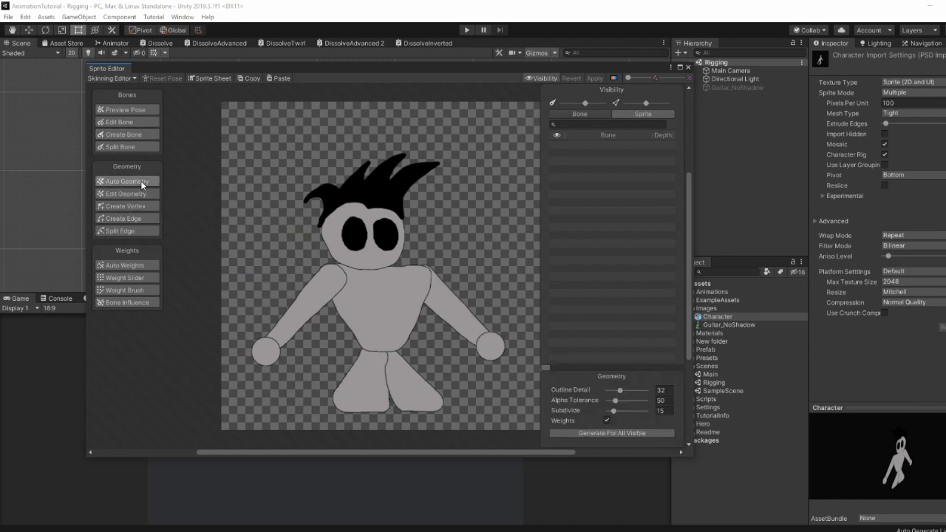
left_click(622, 433)
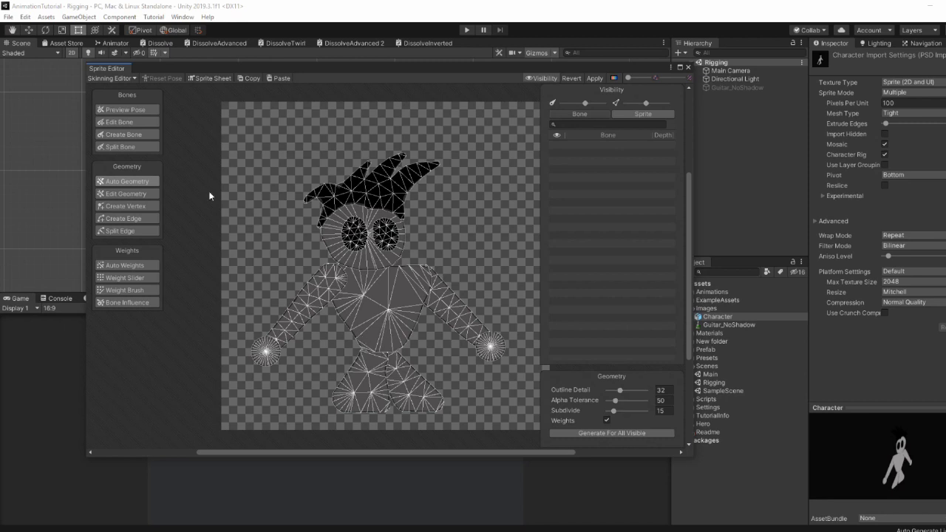
- Create a short upward bone between the character's feet and rename it root
left_click(127, 137)
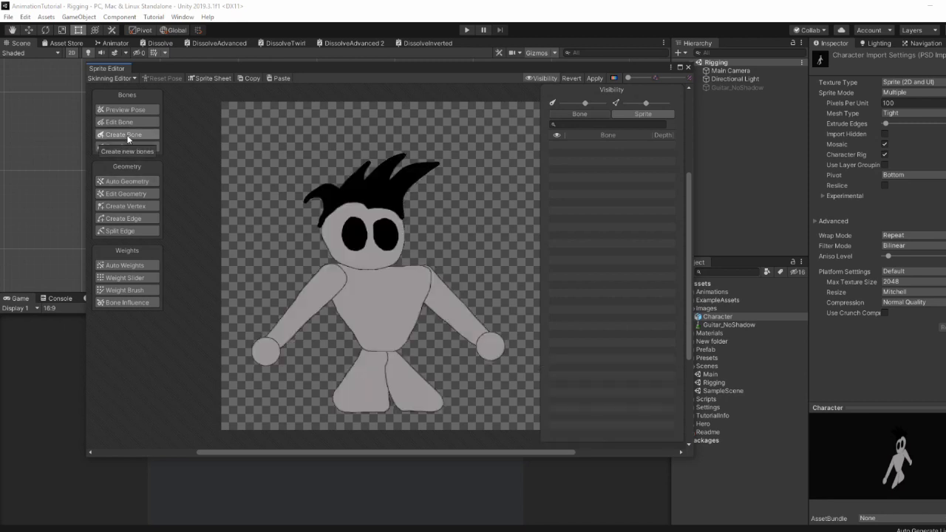
left_click(391, 408)
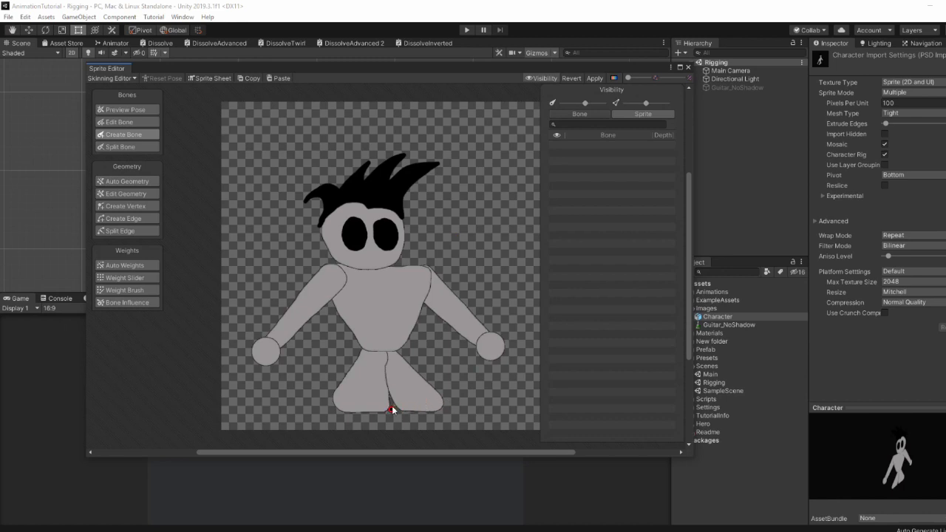
left_click(388, 383)
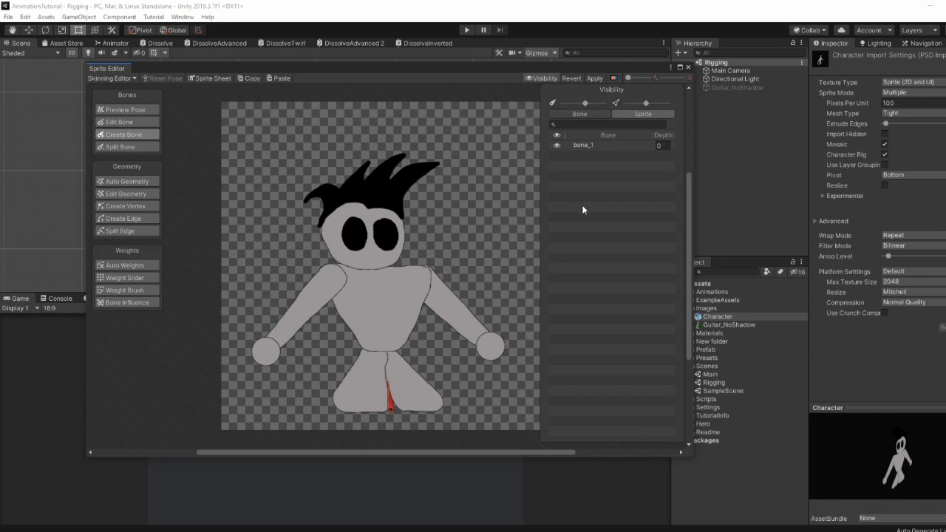
left_click(584, 146)
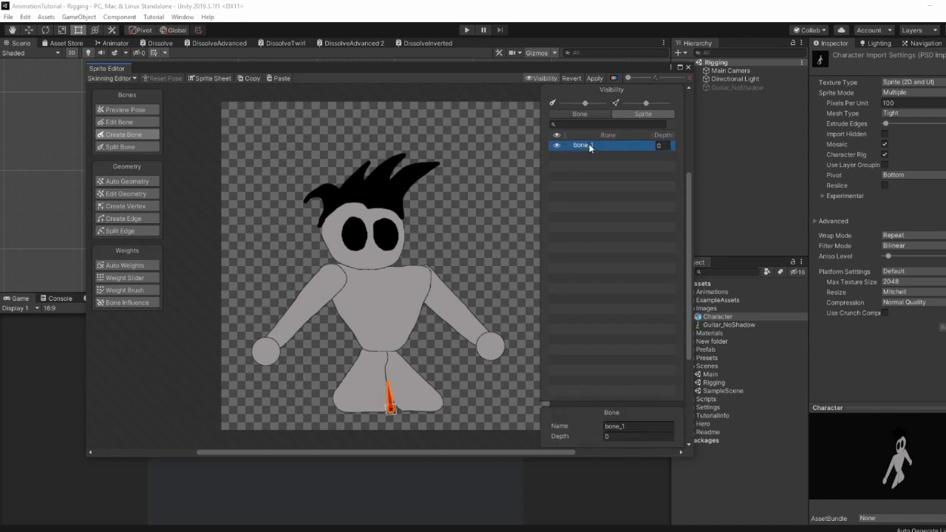
double_click(590, 146)
type("root")
key("Return")
- Create one child bone of root in each leg, running from the hip down to the foot
left_click(358, 412)
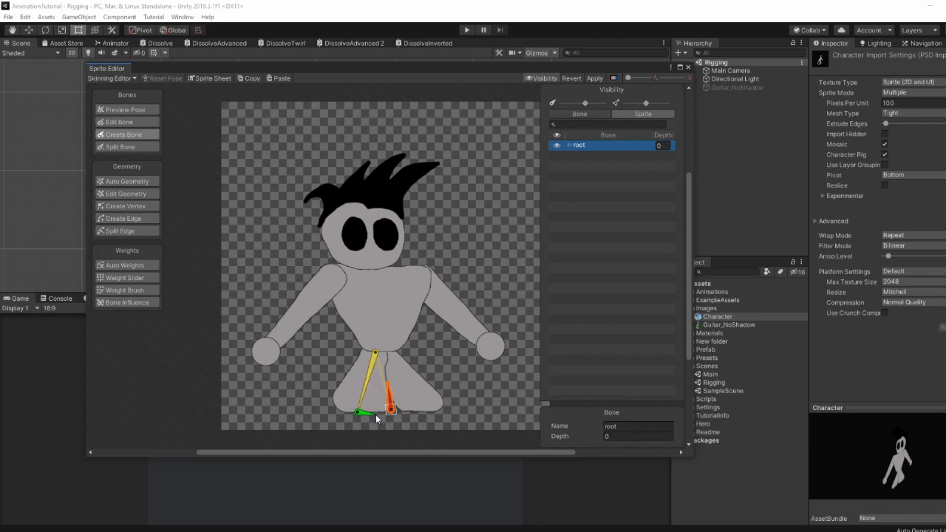
right_click(374, 416)
left_click(388, 352)
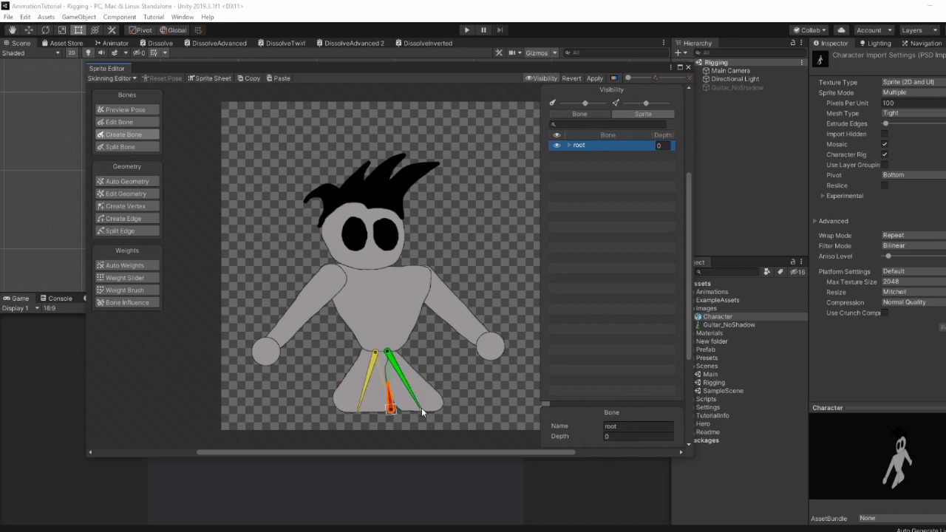
left_click(424, 411)
right_click(452, 408)
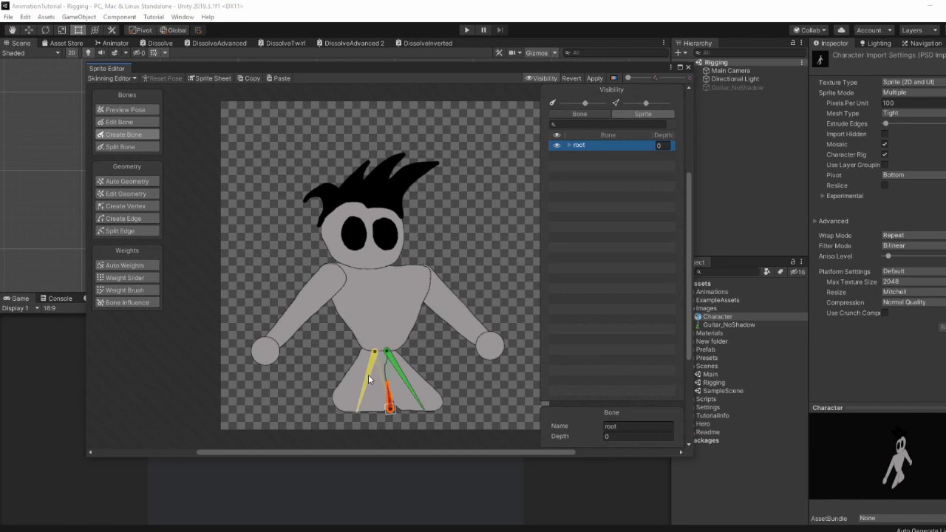
- Split both leg bones at the knees so each leg has an upper and a lower bone
left_click(118, 147)
left_click(366, 379)
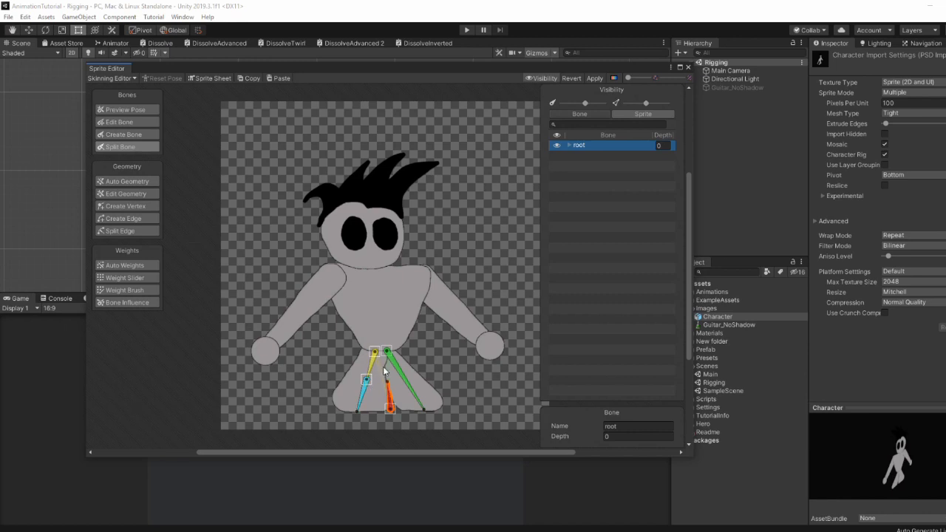
left_click(401, 376)
- Create a torso bone under root from the pelvis up to the neck and rename it hip
left_click(134, 137)
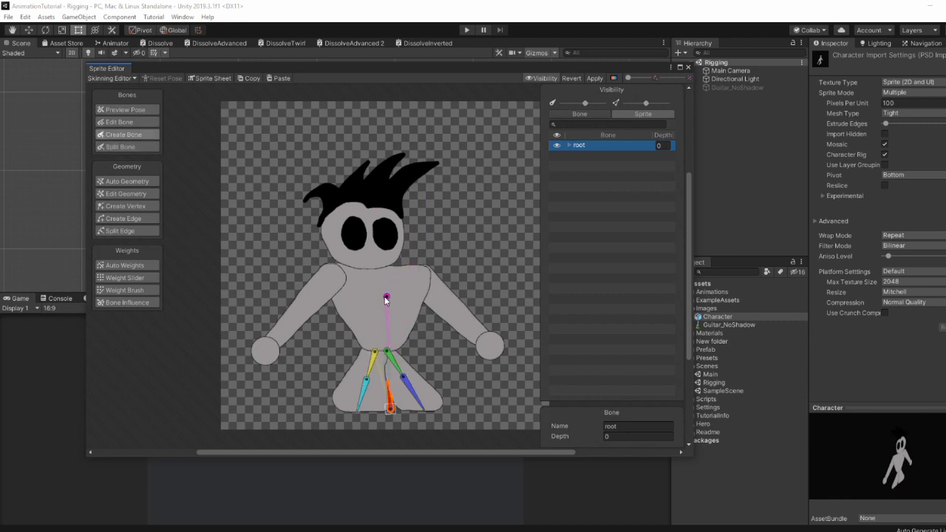
left_click(379, 343)
left_click(374, 268)
left_click(379, 340)
left_click_drag(382, 345, 384, 348)
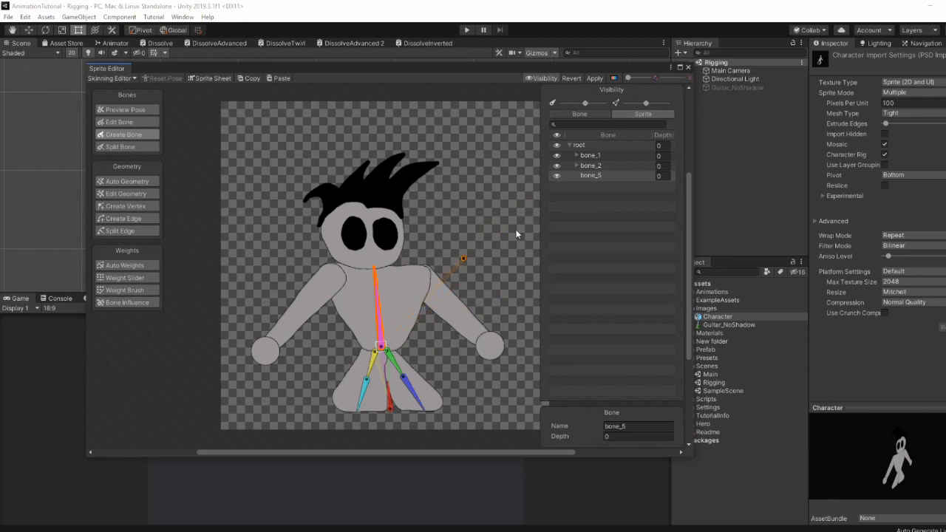
double_click(607, 176)
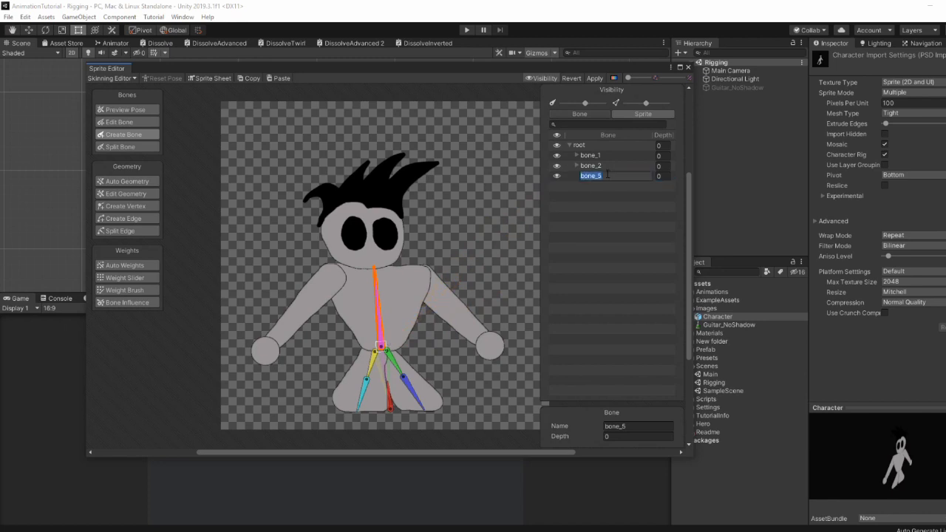
type("hip")
key("Return")
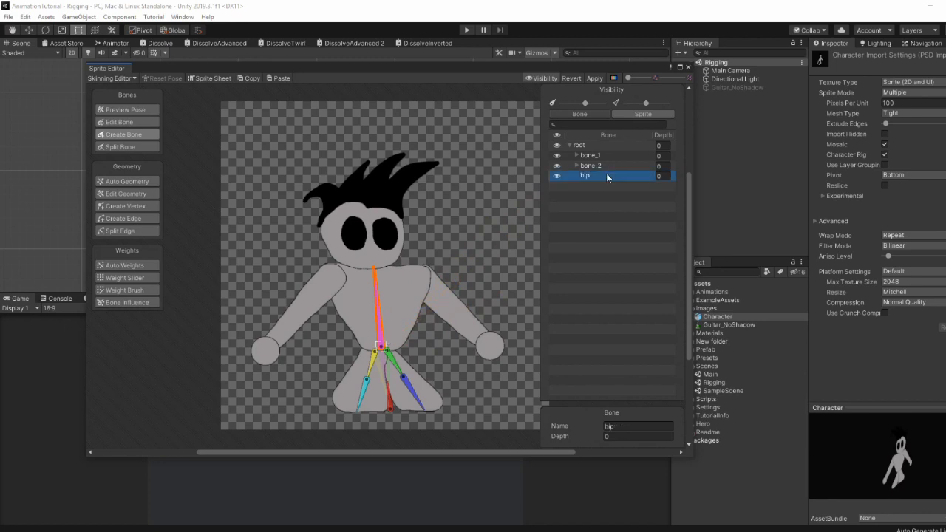
- Reparent the two upper leg bones, bone_1 and bone_2, under the hip bone
left_click(590, 156)
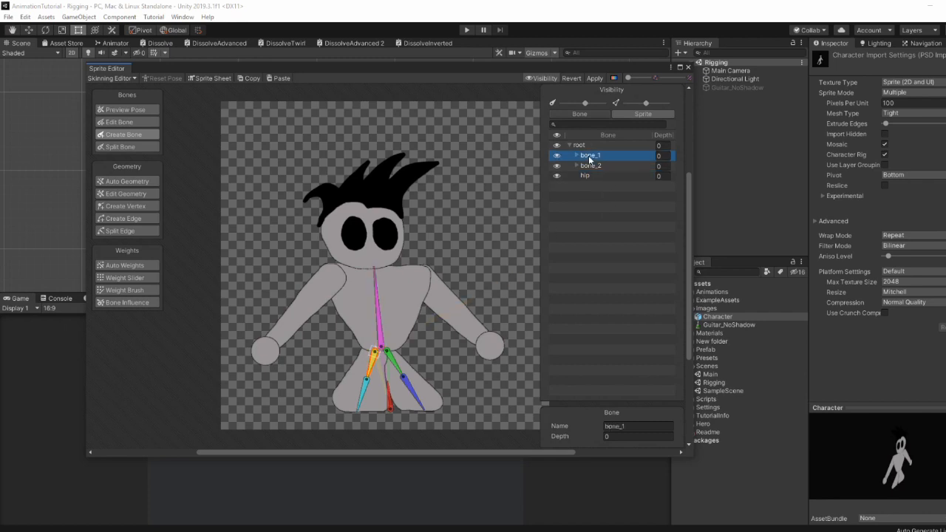
left_click(597, 166, "ctrl")
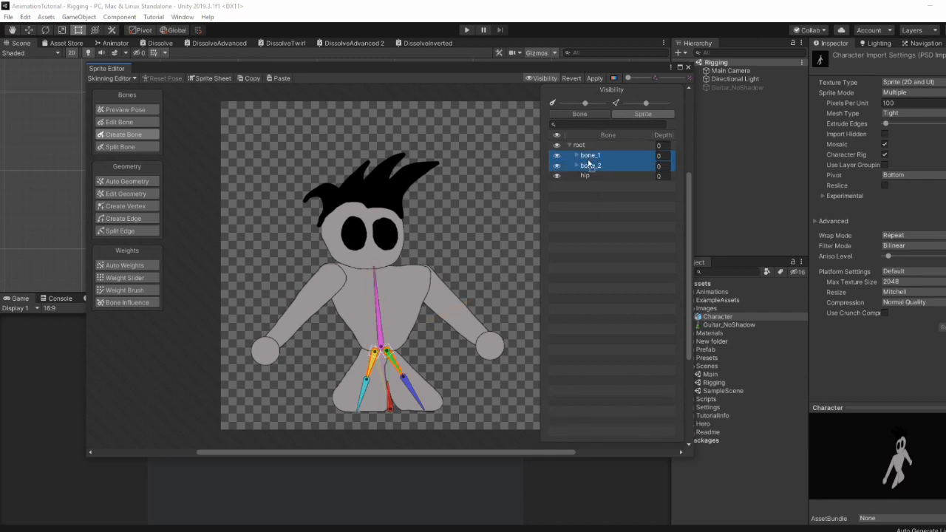
left_click_drag(587, 179, 587, 178)
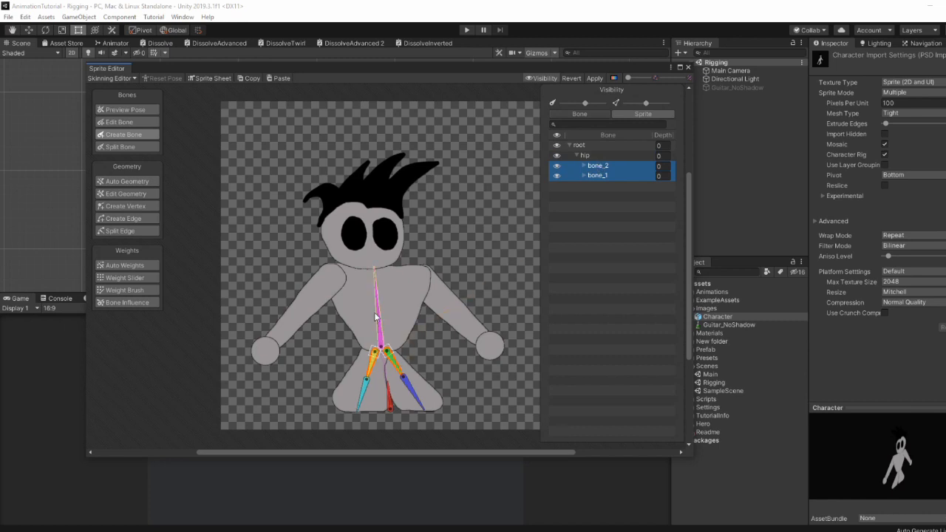
- Create a chain of three bones through the character's left-hand-side arm, from shoulder to elbow, wrist and hand
left_click(339, 272)
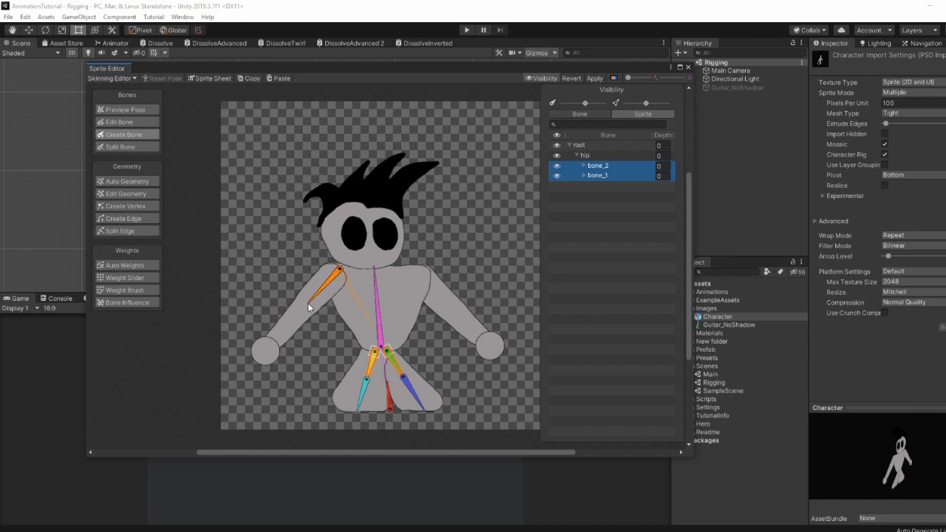
left_click(304, 308)
left_click(274, 342)
left_click(257, 362)
right_click(310, 363)
- Create a matching three-bone chain through the opposite arm and hand as a child of the hip bone
left_click(380, 303)
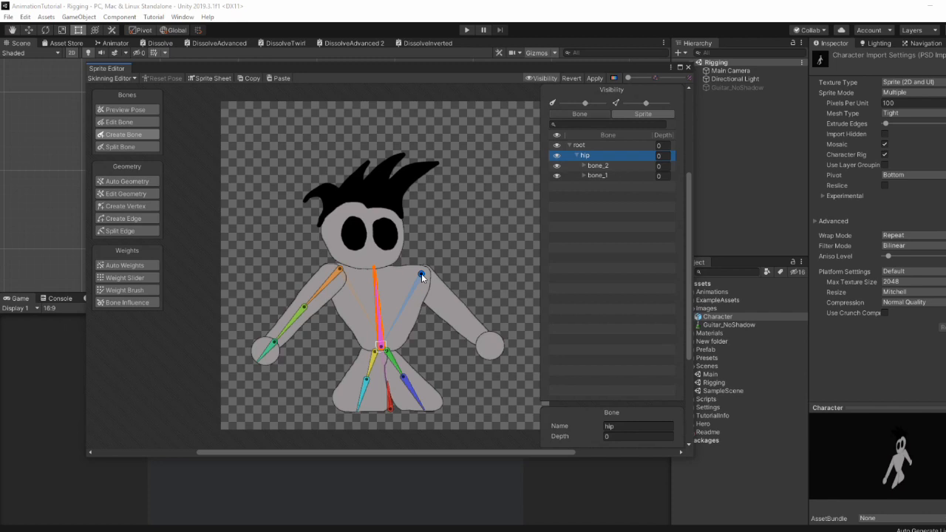
left_click(452, 311)
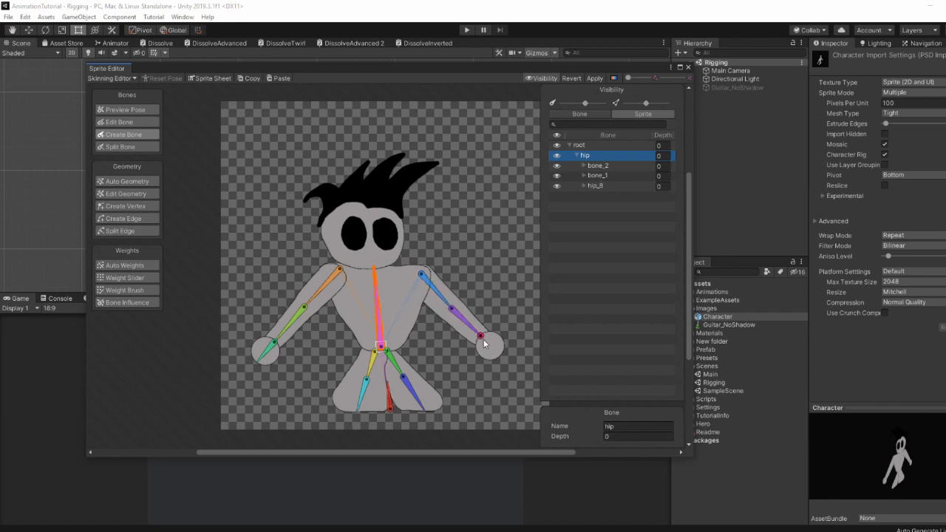
left_click(501, 354)
right_click(527, 302)
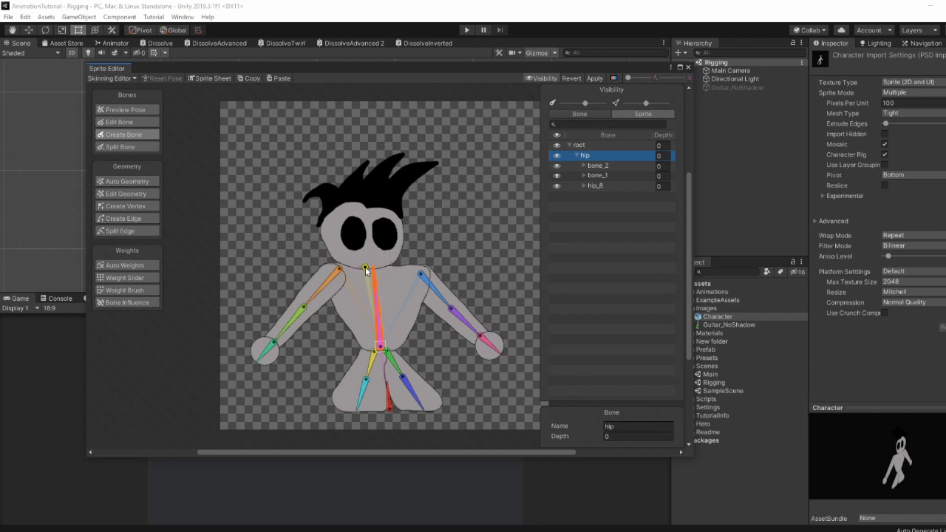
- Create a head bone under hip from the neck to the forehead, with a child bone across each eye
left_click(365, 269)
left_click(365, 203)
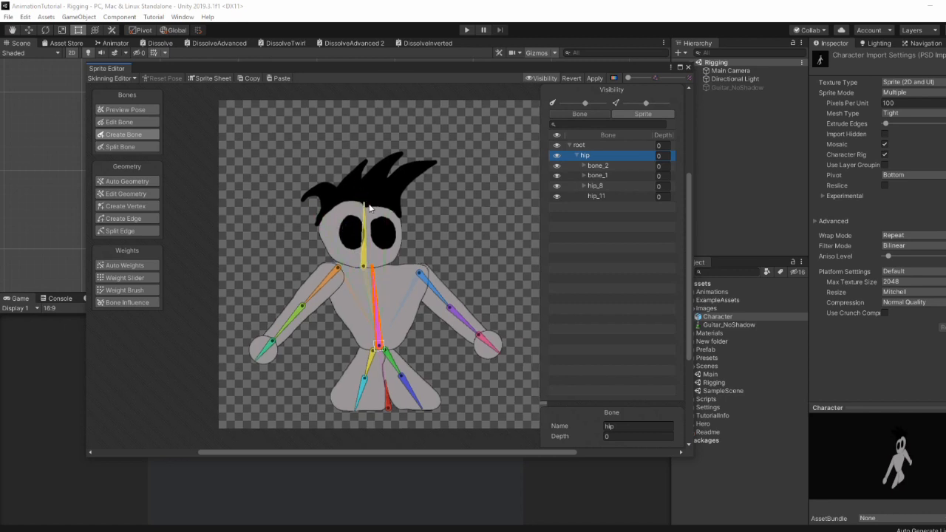
left_click(365, 255)
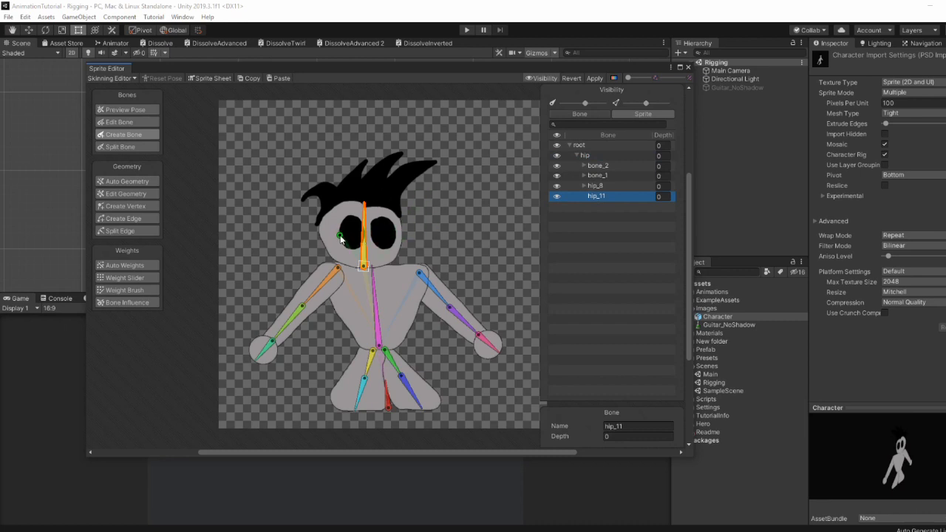
left_click(340, 235)
left_click(362, 237)
right_click_drag(387, 231, 382, 229)
left_click(367, 232)
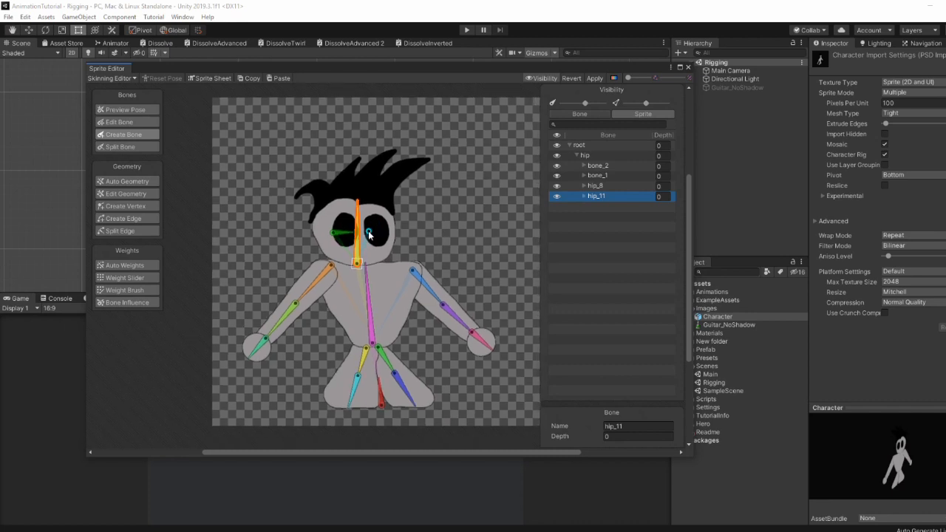
left_click(390, 233)
right_click_drag(390, 233, 388, 232)
- Create a chain of four bones under the head bone following the curled hair strand to its tip
left_click(295, 168)
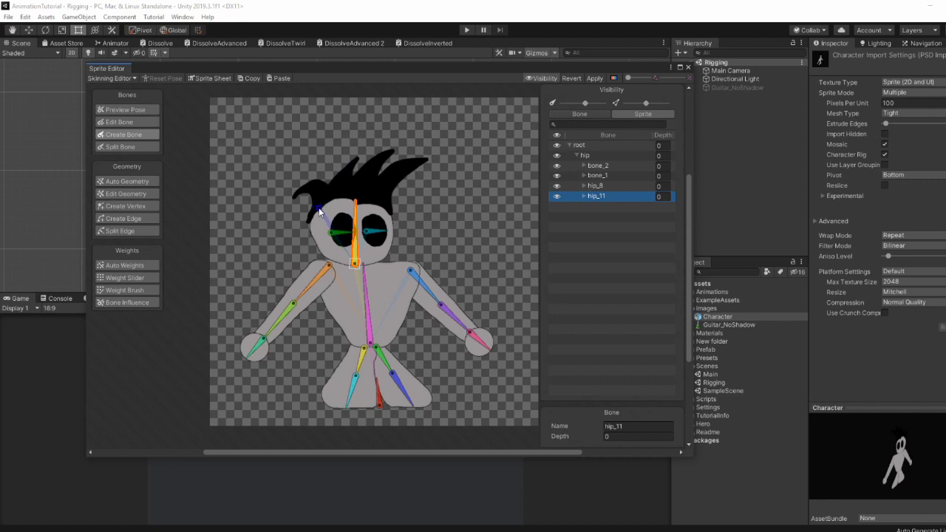
left_click(318, 208)
left_click(319, 196)
left_click(316, 187)
left_click(305, 187)
left_click(294, 197)
right_click(293, 196)
- Create a bone chain under the head bone in each of the three remaining hair spikes, from base to tip
left_click(334, 198)
left_click(339, 183)
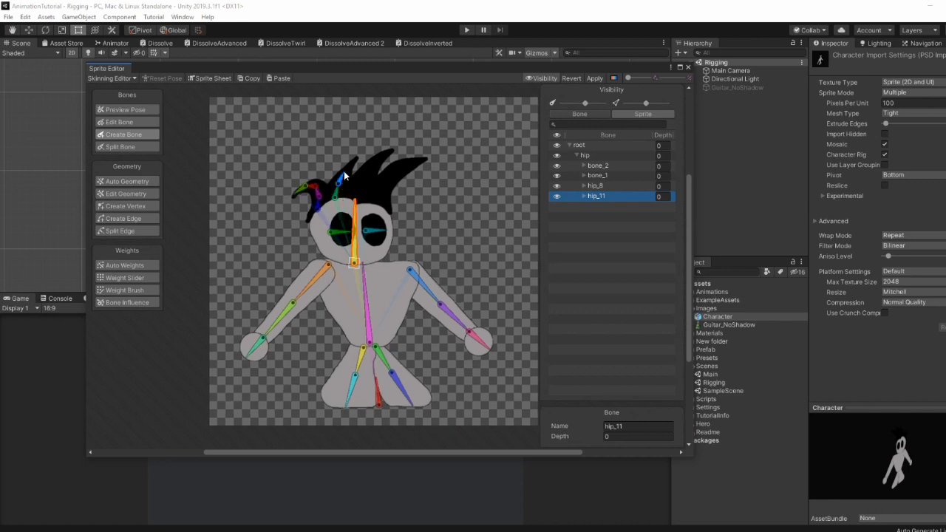
left_click(365, 201)
left_click(367, 181)
left_click(372, 169)
left_click(378, 158)
left_click(393, 152)
right_click(392, 152)
left_click(379, 209)
left_click(385, 188)
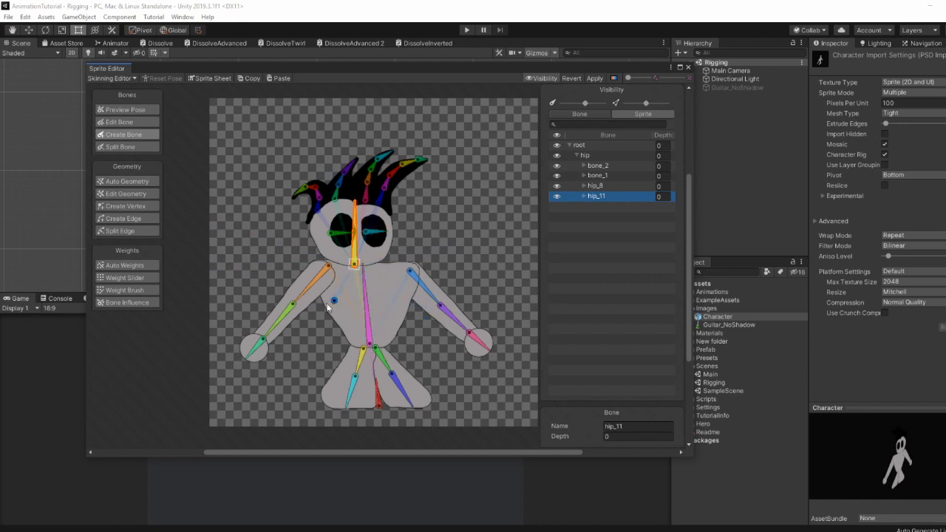
- Generate automatic weights for all sprites and test the deformation of RightArm2 by moving its upper arm bone
left_click(127, 265)
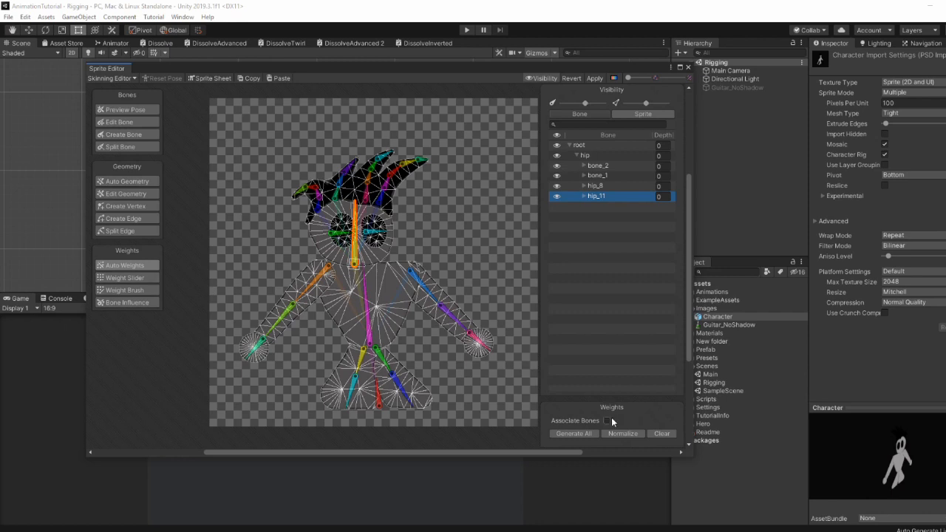
left_click(563, 434)
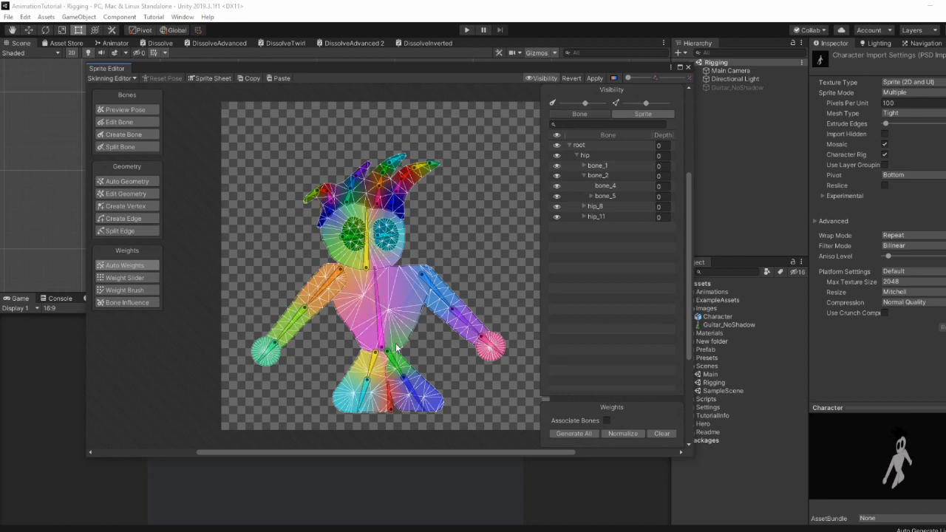
left_click(329, 287)
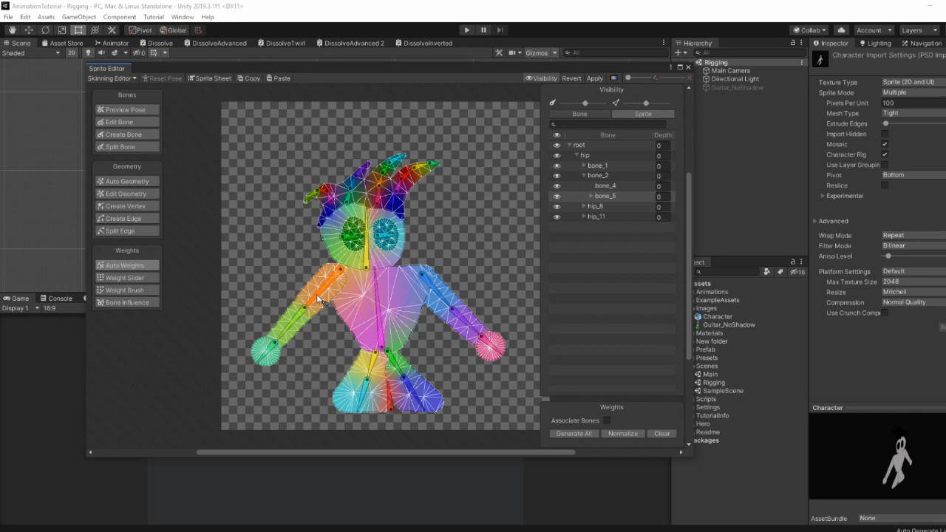
mouse_move(317, 293)
left_mouse_down()
mouse_move(306, 274)
mouse_move(313, 247)
mouse_move(318, 280)
mouse_move(333, 290)
mouse_move(320, 290)
left_mouse_up()
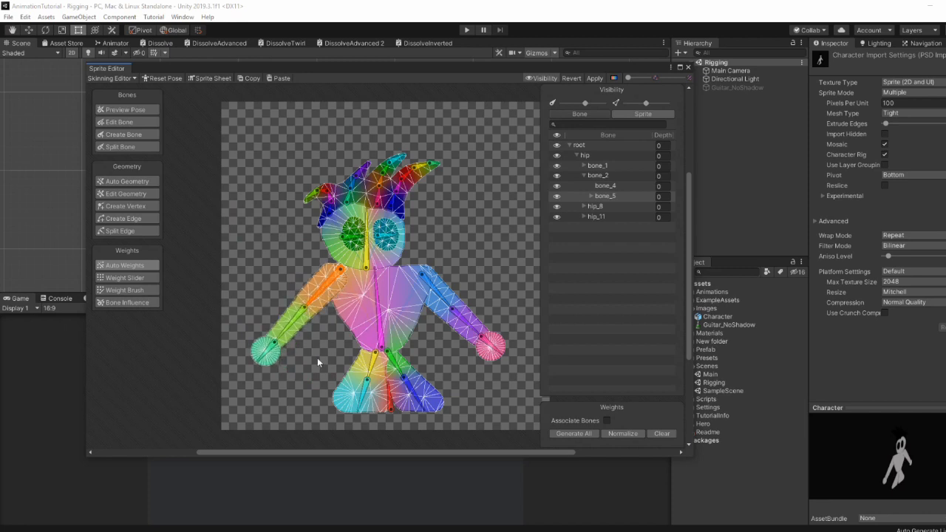
- Paint the whole Chest2 sprite with hip bone weight using the Weight Brush at size 65
left_click(142, 291)
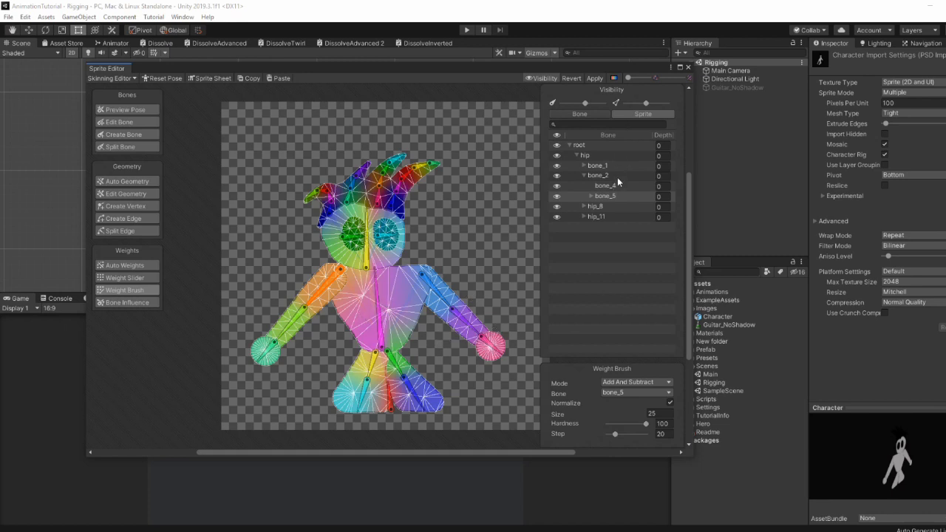
left_click(544, 78)
left_click(545, 78)
left_click(646, 116)
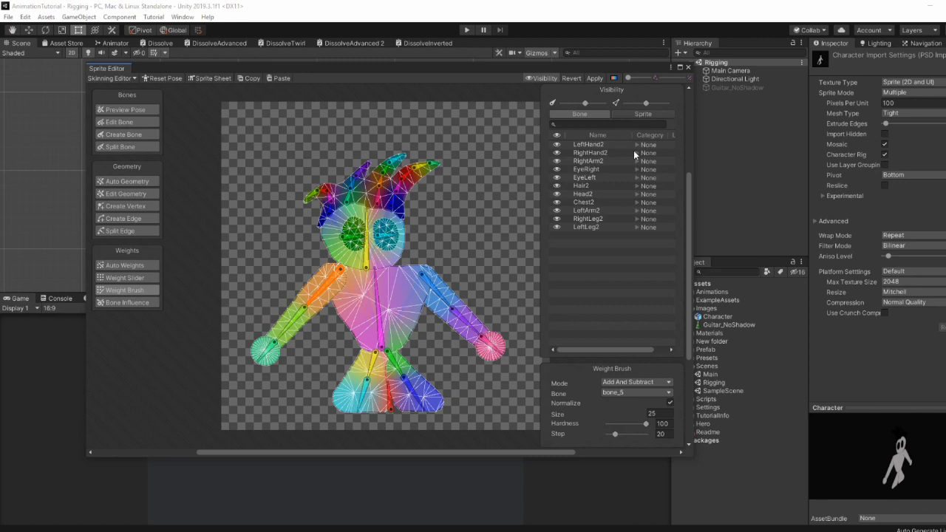
left_click(589, 203)
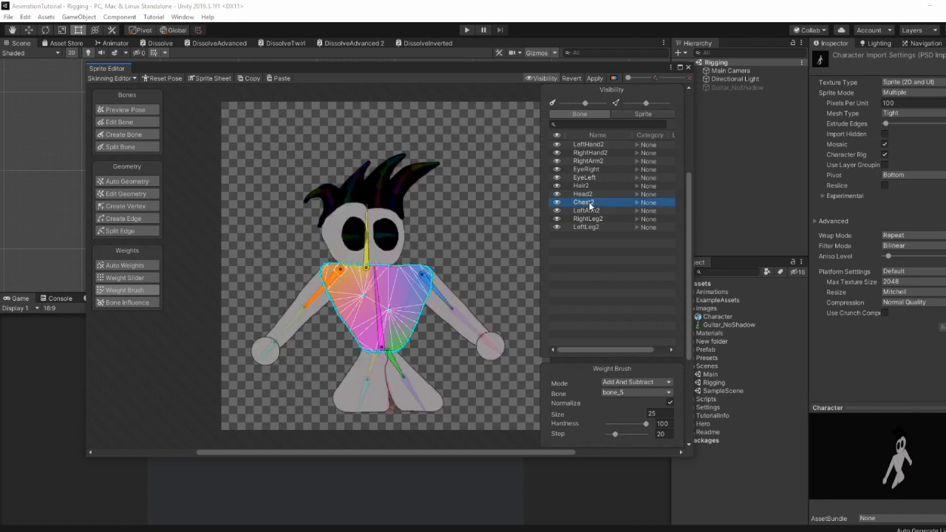
left_click(457, 329)
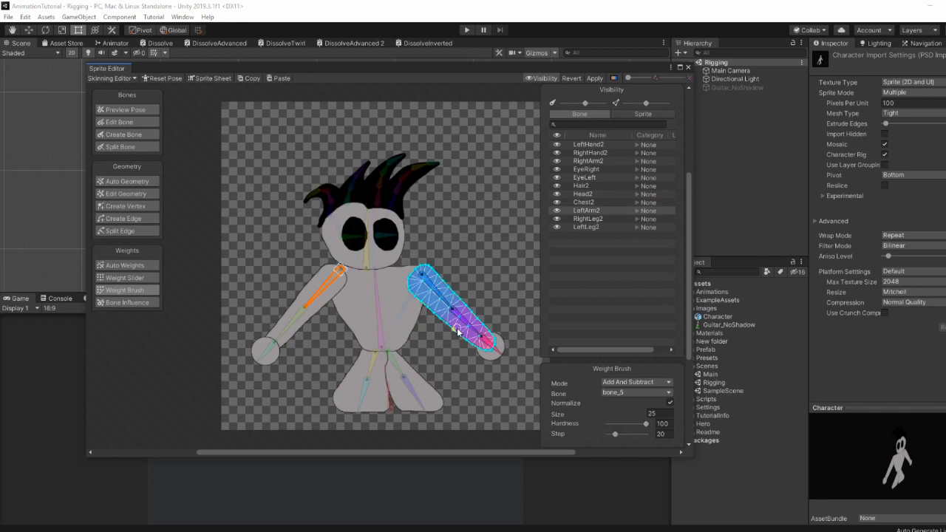
left_click(379, 302)
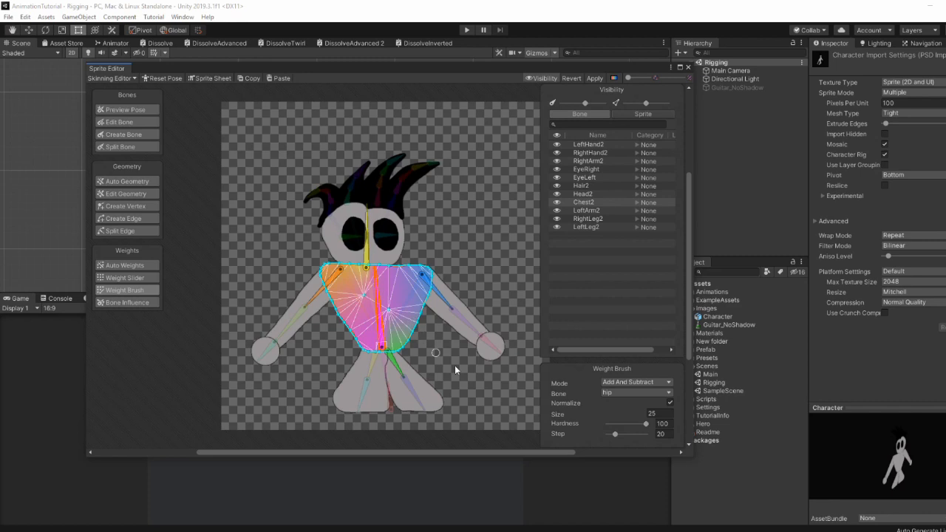
mouse_move(582, 419)
left_mouse_down()
mouse_move(563, 419)
mouse_move(582, 417)
left_mouse_up()
mouse_move(428, 306)
left_mouse_down()
mouse_move(418, 335)
mouse_move(367, 355)
mouse_move(336, 316)
mouse_move(323, 273)
mouse_move(404, 263)
mouse_move(430, 270)
mouse_move(426, 310)
mouse_move(390, 316)
mouse_move(351, 288)
mouse_move(380, 314)
left_mouse_up()
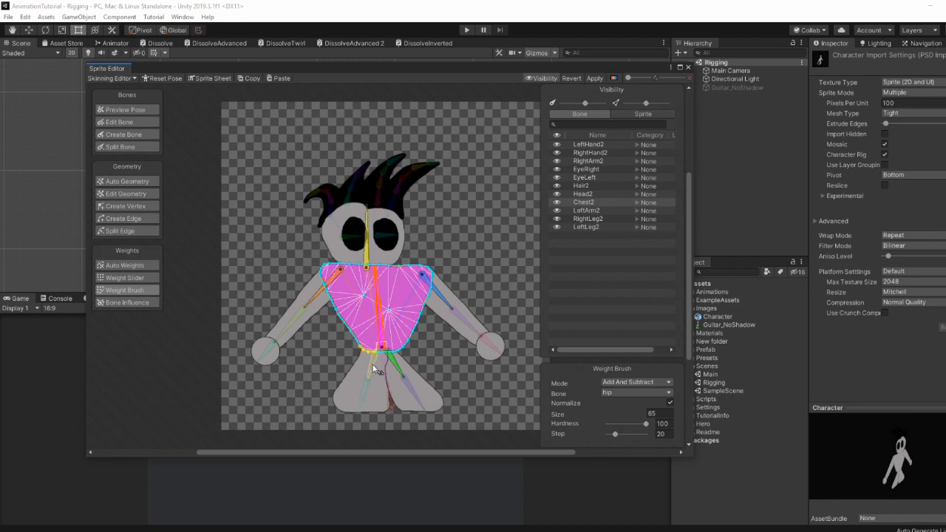
- Paint bone_5 weight over the upper arm part of the RightArm2 sprite
left_click(319, 296)
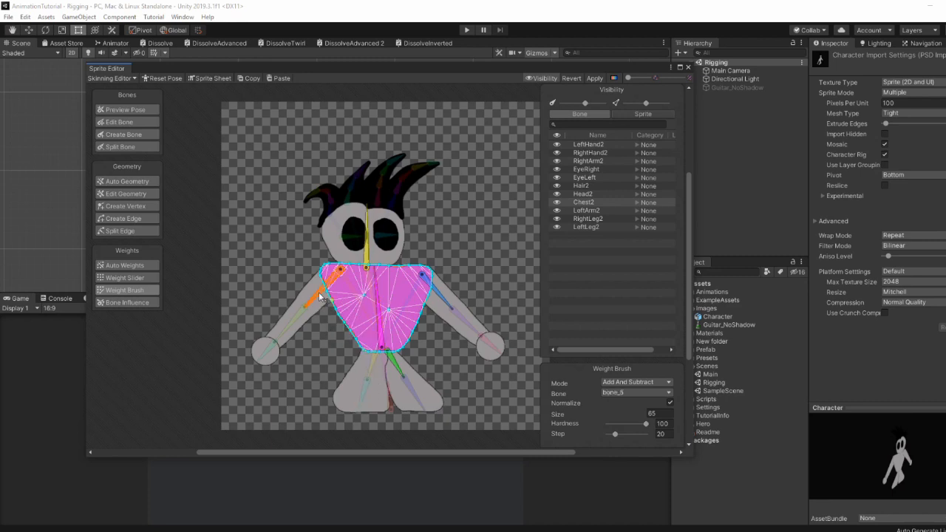
left_click(319, 297)
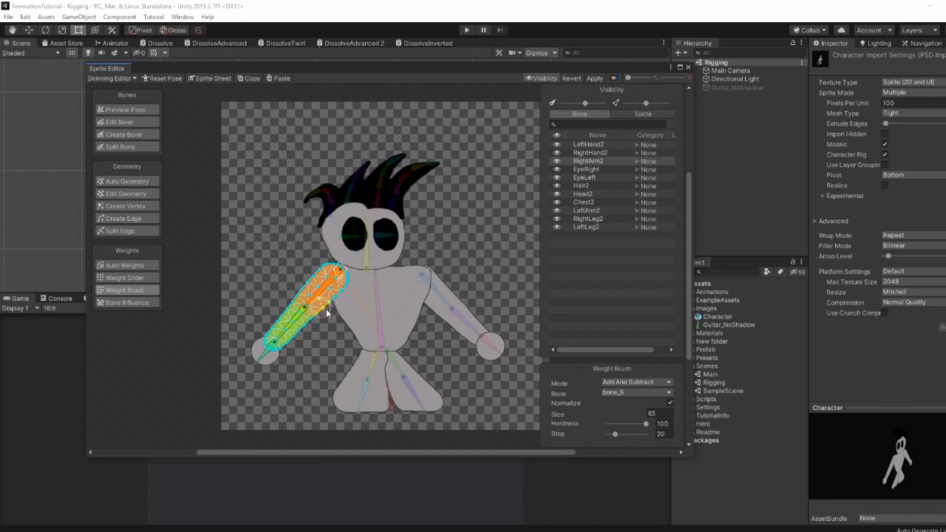
mouse_move(322, 299)
left_mouse_down()
mouse_move(325, 266)
mouse_move(323, 290)
mouse_move(317, 269)
mouse_move(330, 293)
left_mouse_up()
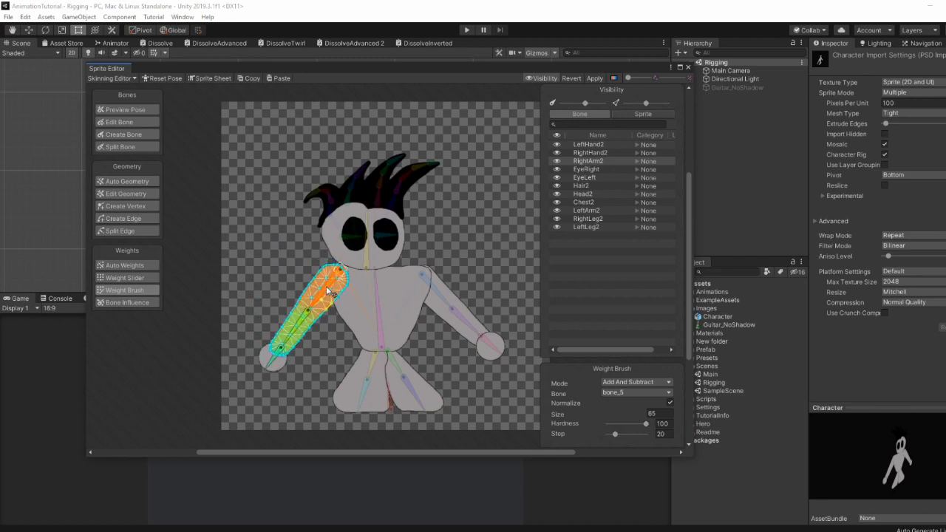
- Refine the forearm and wrist weights of RightArm2, rotating its forearm and hand bones to check the bend
left_click_drag(299, 331, 298, 309)
left_click_drag(294, 311, 299, 323)
mouse_move(259, 353)
left_mouse_down()
mouse_move(256, 336)
mouse_move(265, 350)
left_mouse_up()
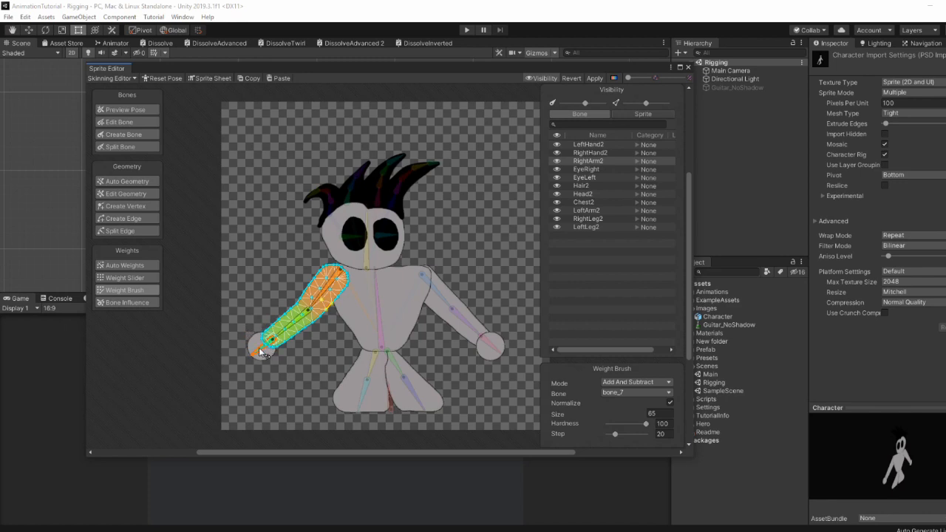
left_click(287, 327)
mouse_move(290, 325)
left_mouse_down()
mouse_move(310, 327)
mouse_move(271, 326)
mouse_move(267, 336)
mouse_move(298, 332)
mouse_move(279, 342)
mouse_move(277, 322)
mouse_move(279, 341)
mouse_move(290, 334)
mouse_move(267, 352)
mouse_move(252, 343)
mouse_move(258, 330)
mouse_move(255, 346)
mouse_move(272, 354)
mouse_move(254, 333)
mouse_move(267, 347)
left_mouse_up()
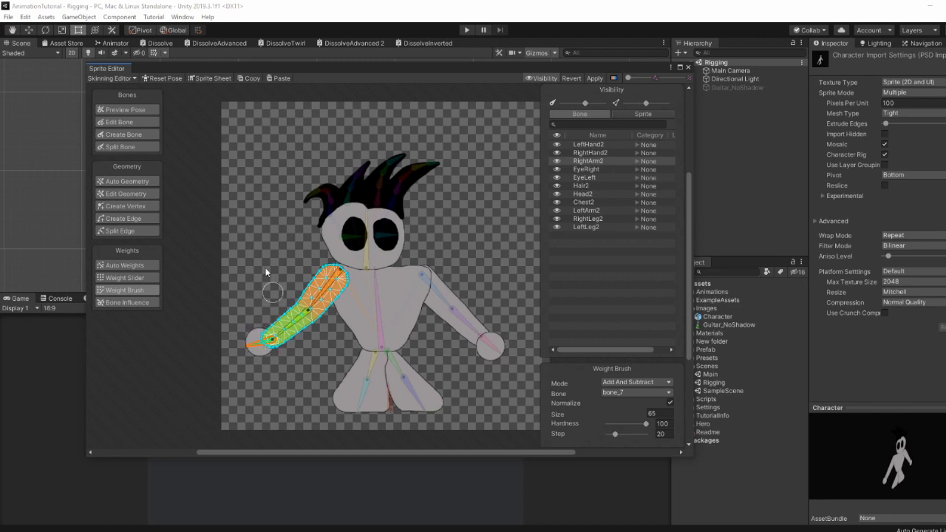
- Tilt the head bone to test its deformation and restore the default pose
left_click_drag(367, 228, 388, 257)
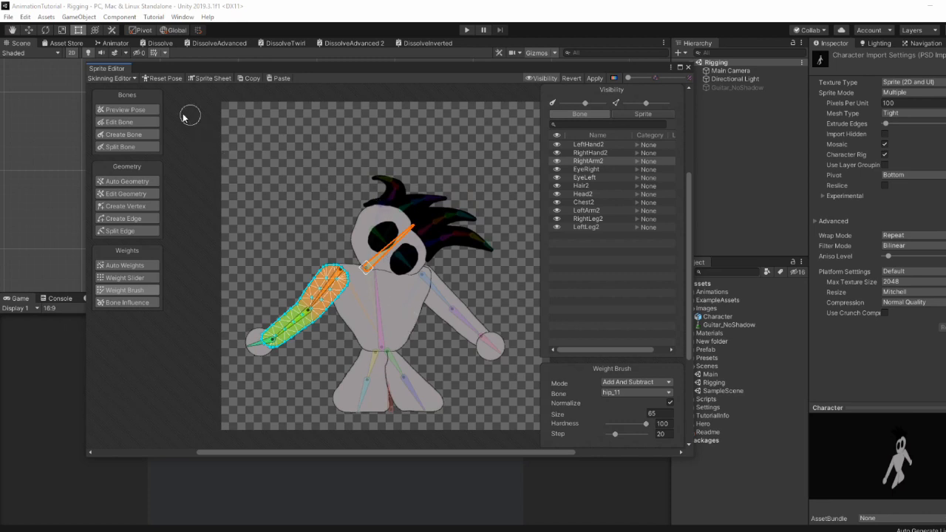
left_click(154, 76)
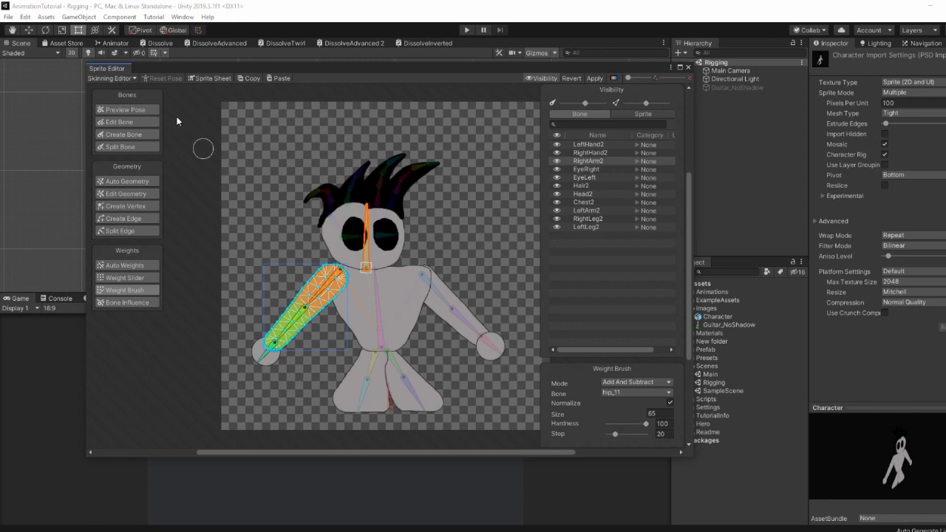
- Paint the head, both eyes and LeftArm2 with weights of their own bones at brush size 94
double_click(366, 248)
left_click_drag(555, 415, 566, 416)
left_click_drag(398, 235, 403, 205)
double_click(352, 241)
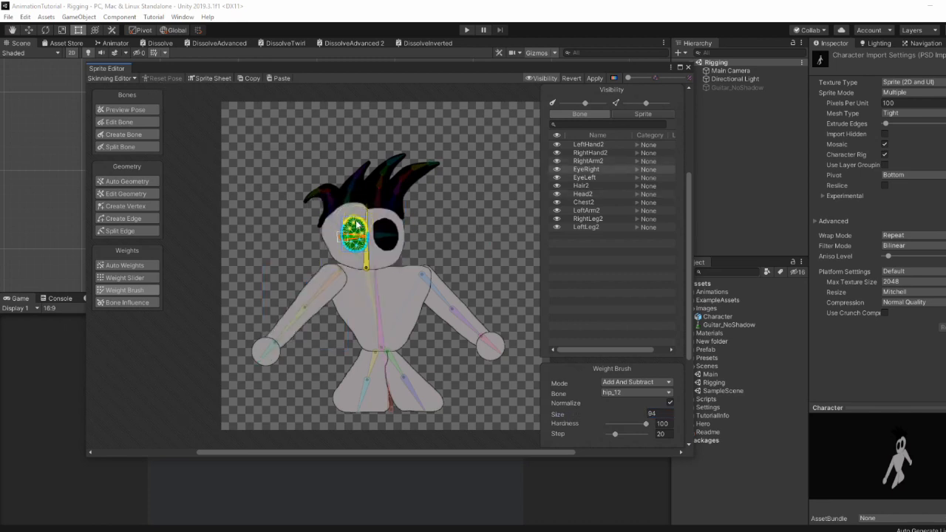
double_click(386, 235)
double_click(482, 340)
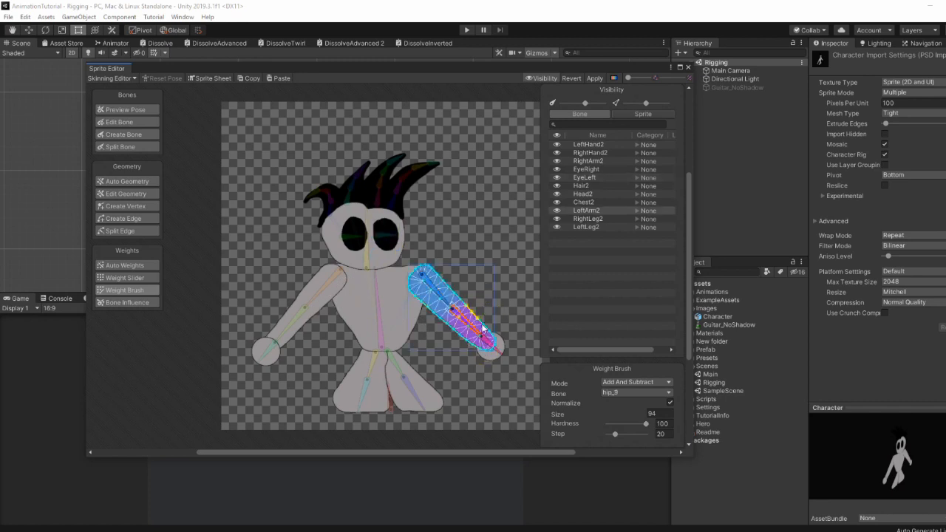
- Add a vertex to the Hair2 mesh at the outline notch between the curled strand and the neighbouring spike
scroll(329, 214, "up", 5)
double_click(246, 187)
left_click_drag(294, 165, 313, 182)
left_click(130, 194)
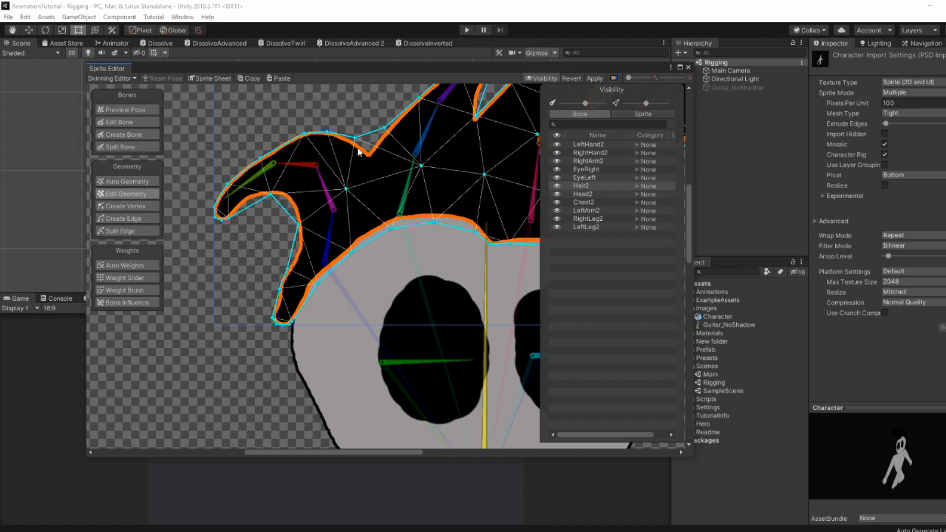
left_click(130, 206)
left_click(373, 151)
mouse_move(410, 177)
middle_mouse_down()
mouse_move(272, 316)
mouse_move(323, 293)
middle_mouse_up()
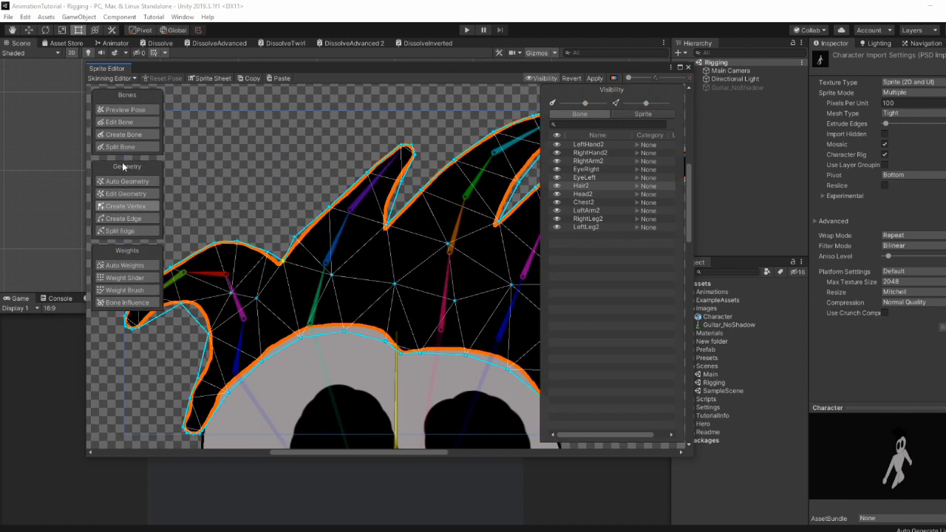
- Paint the strands of Hair2 with the weights of their own bones using a resized Weight Brush
left_click(126, 289)
scroll(220, 243, "down", 1)
left_click_drag(560, 414, 580, 416)
left_click(221, 275)
left_click_drag(237, 291, 220, 275)
key("b")
mouse_move(332, 238)
left_mouse_down()
mouse_move(344, 232)
mouse_move(333, 236)
left_mouse_up()
middle_click_drag(431, 281, 274, 287)
left_click_drag(272, 288, 273, 288)
left_click_drag(303, 190, 306, 190)
left_click_drag(354, 249, 365, 255)
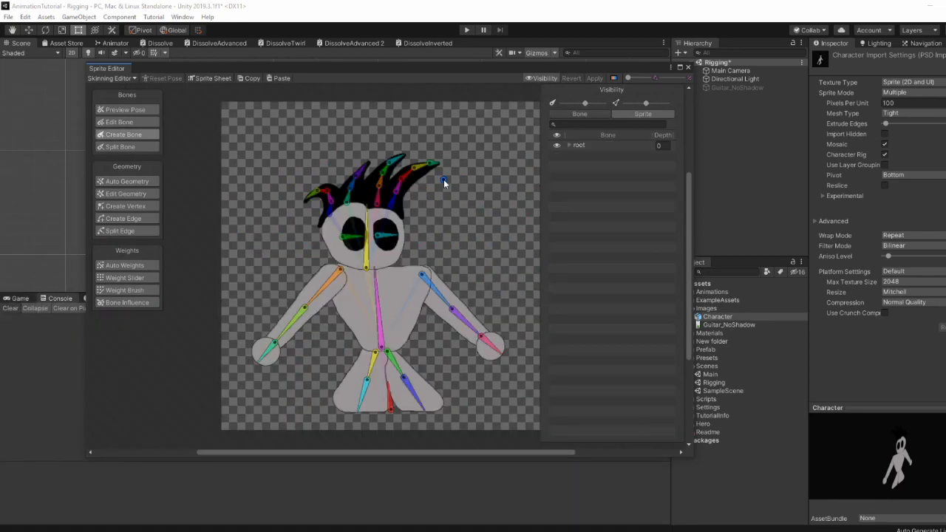
- Close the Sprite Editor, add the Character asset to the Rigging scene and rotate its bone_6 forearm to test the rig
left_click(688, 68)
left_click_drag(726, 320, 728, 208)
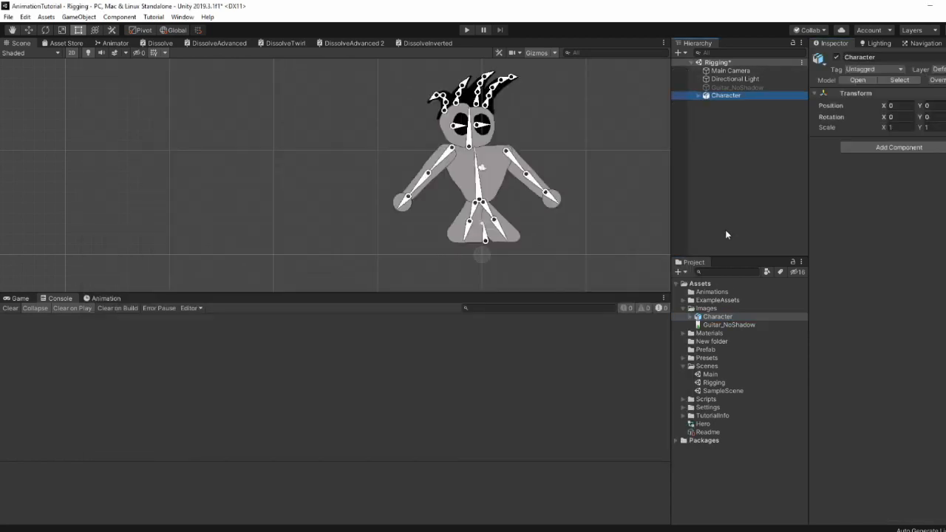
left_click_drag(432, 178, 403, 195)
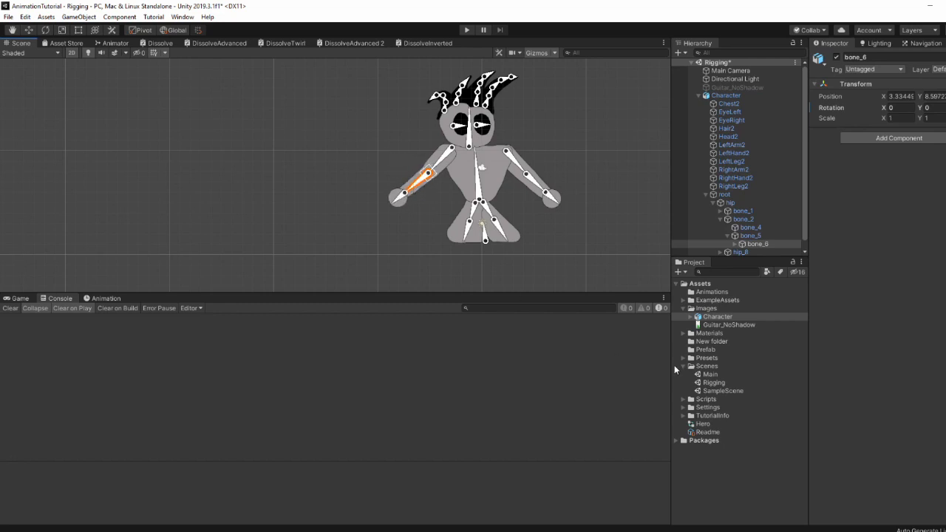
- Set the Guitar_NoShadow texture type to Sprite (2D and UI) and open the image in the Skinning Editor
left_click(744, 326)
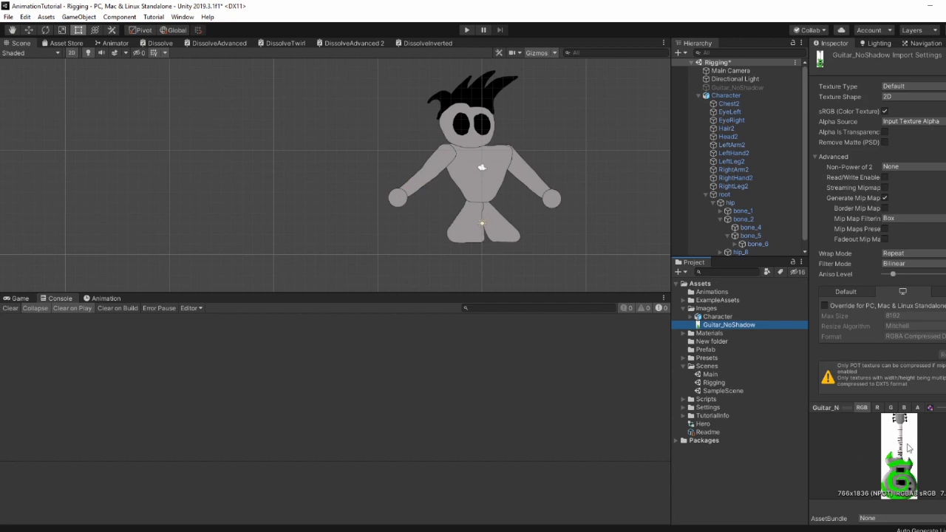
left_click(897, 87)
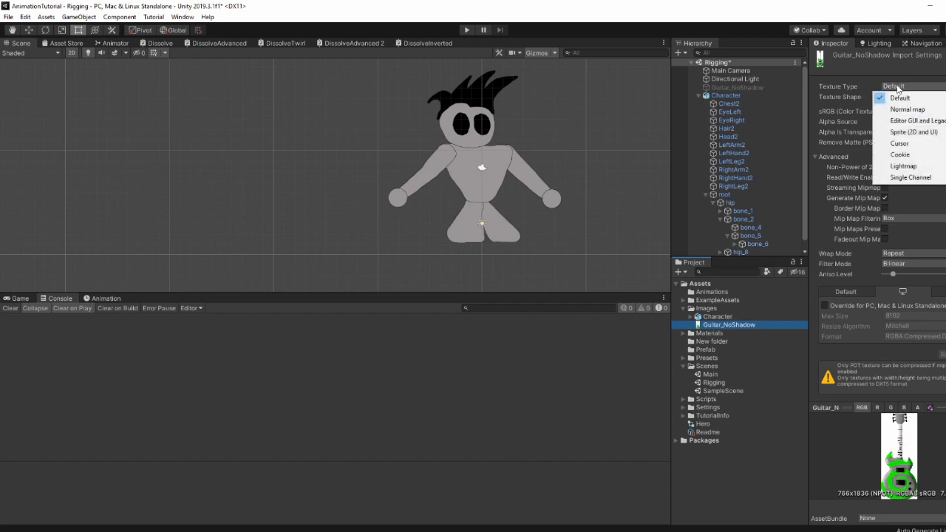
left_click(897, 131)
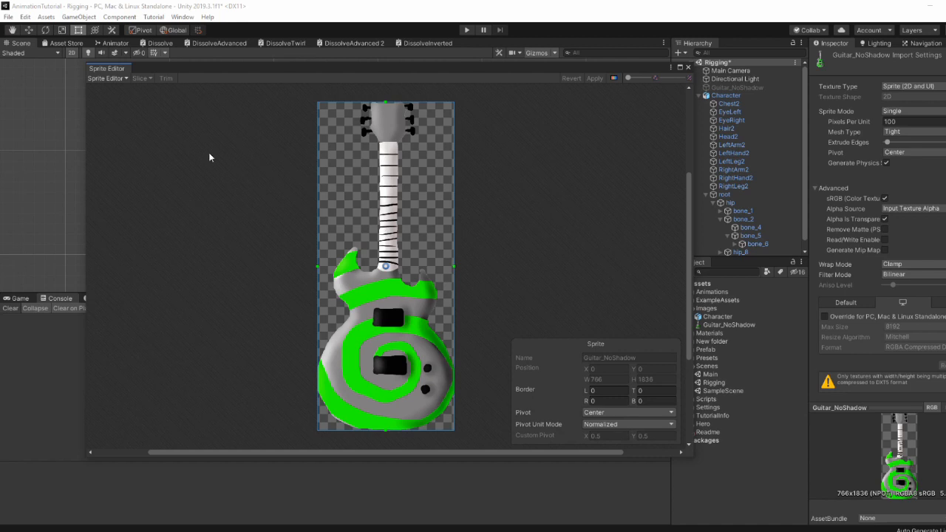
left_click(115, 78)
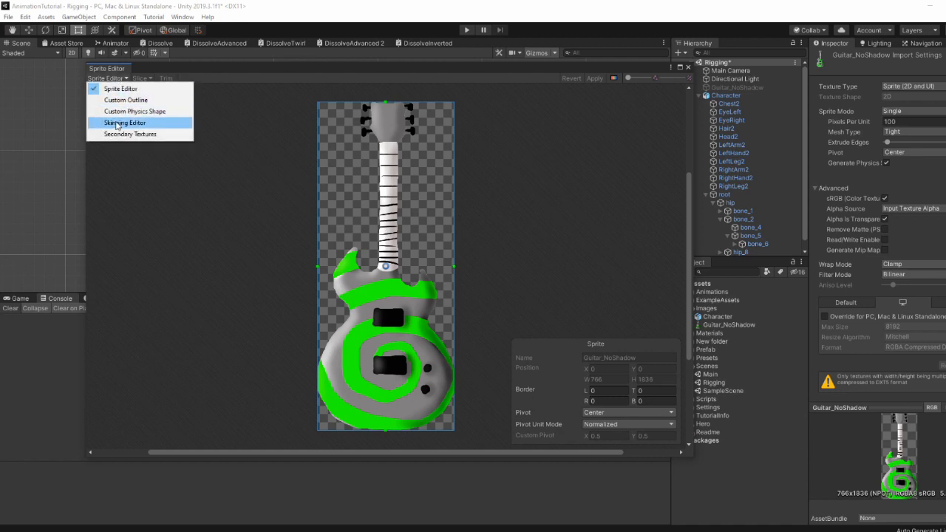
left_click(120, 123)
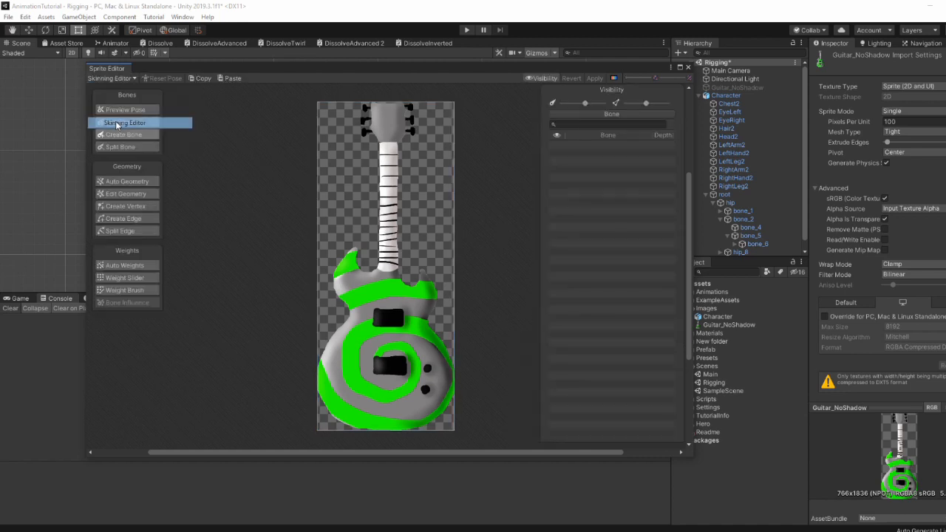
- Generate geometry for the guitar and create one bone from the base of its body to the top of the headstock
left_click(127, 182)
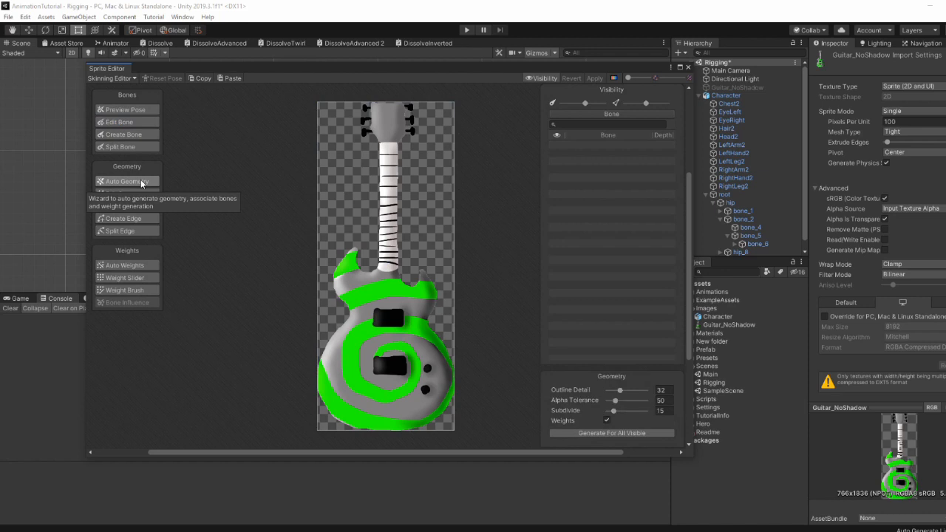
left_click(620, 433)
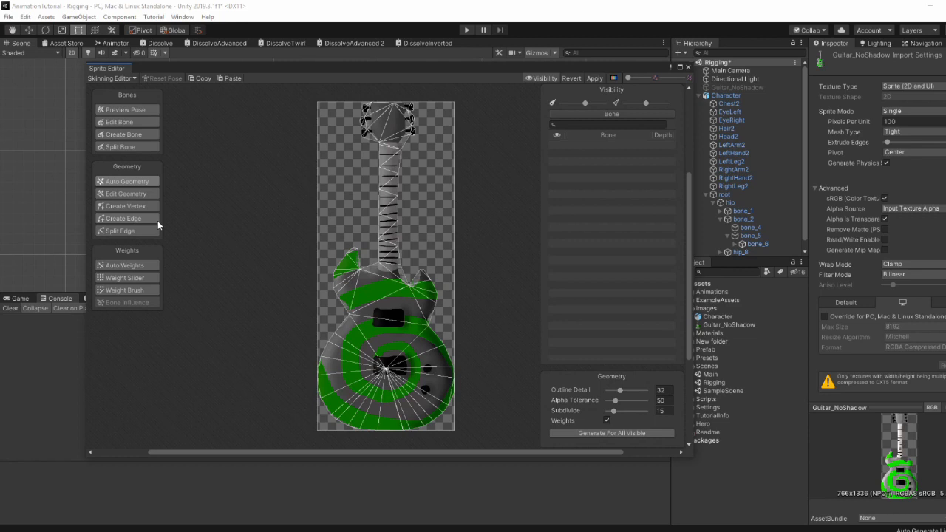
left_click(118, 135)
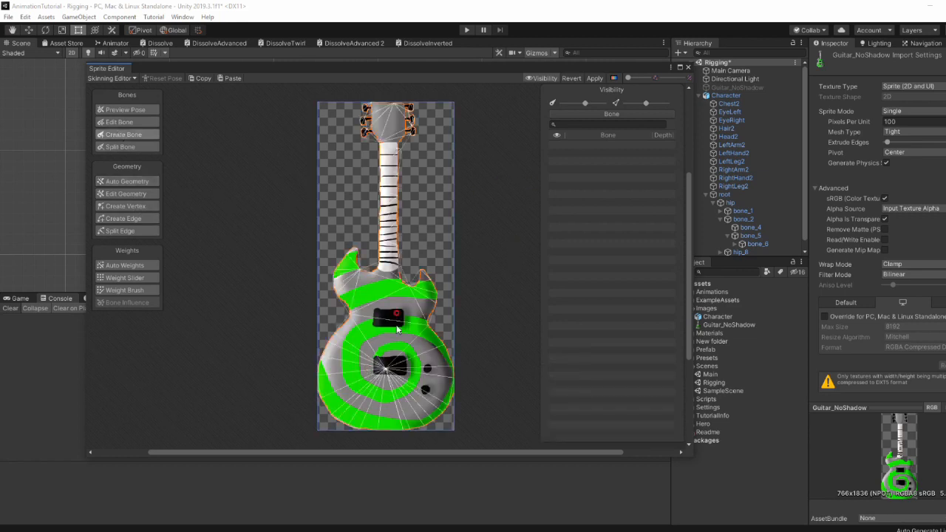
left_click(388, 429)
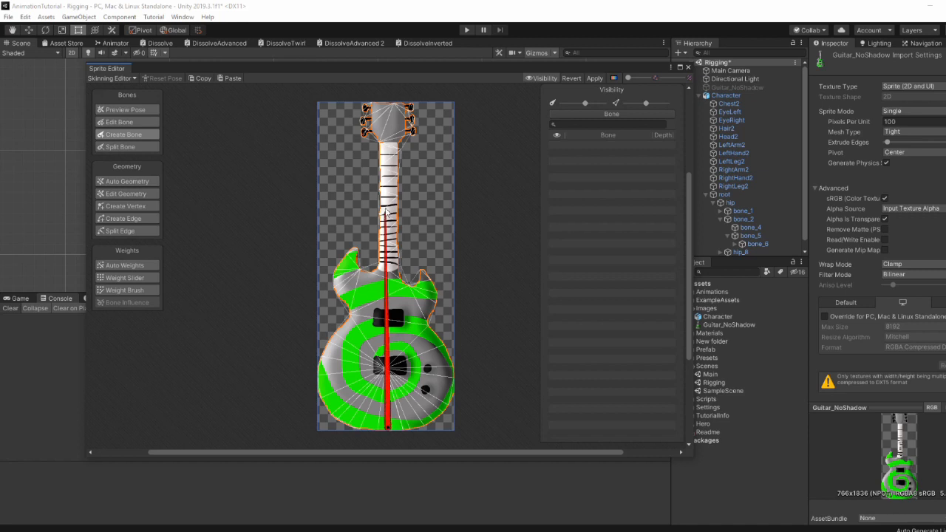
left_click(388, 104)
right_click(424, 162)
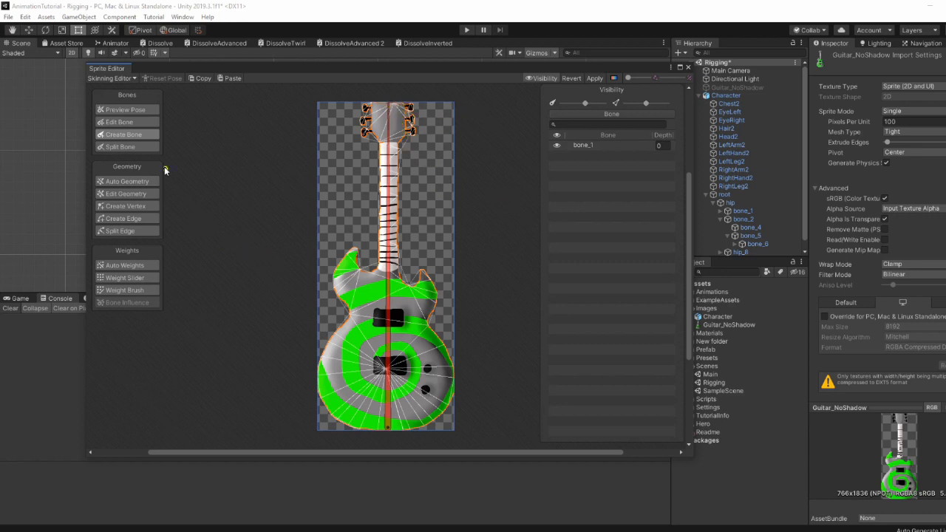
- Split the guitar's bone where the body meets the neck and repeatedly along the neck up to the headstock, making a chain of 11 bones
left_click(137, 148)
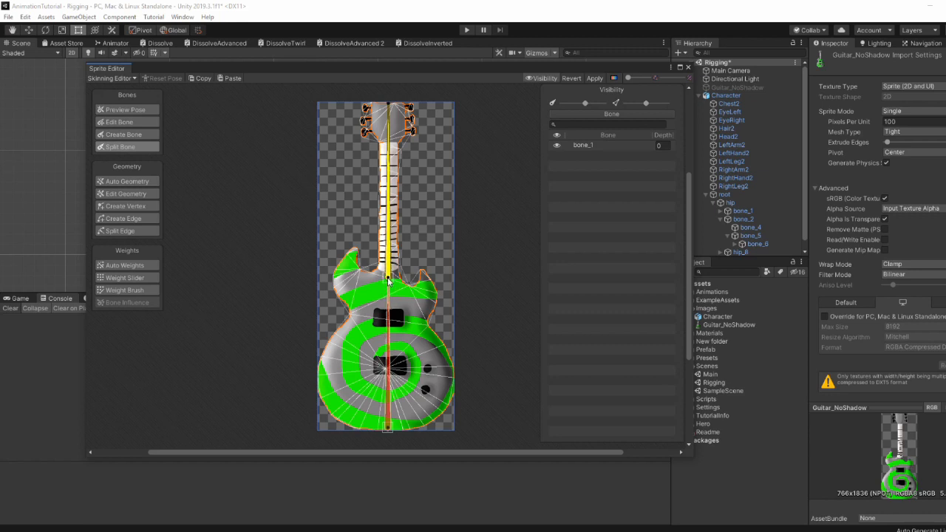
left_click(387, 276)
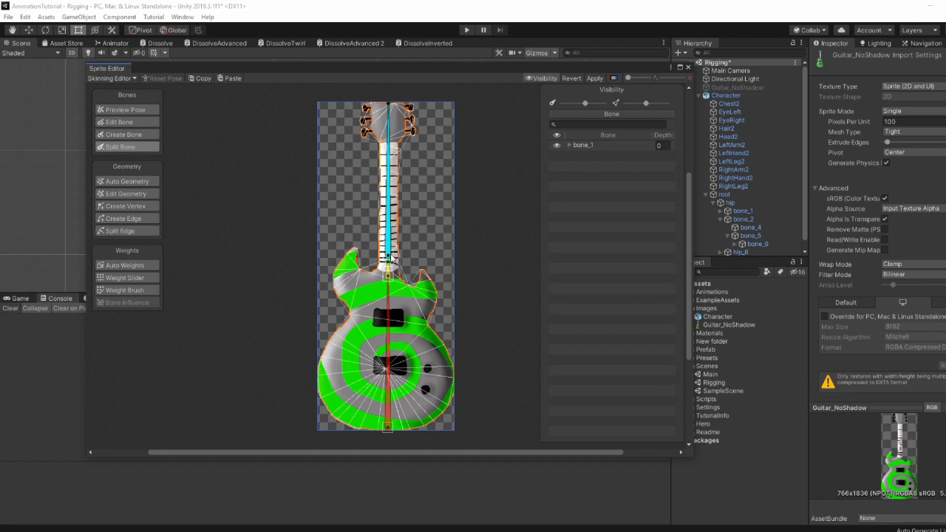
left_click(392, 240)
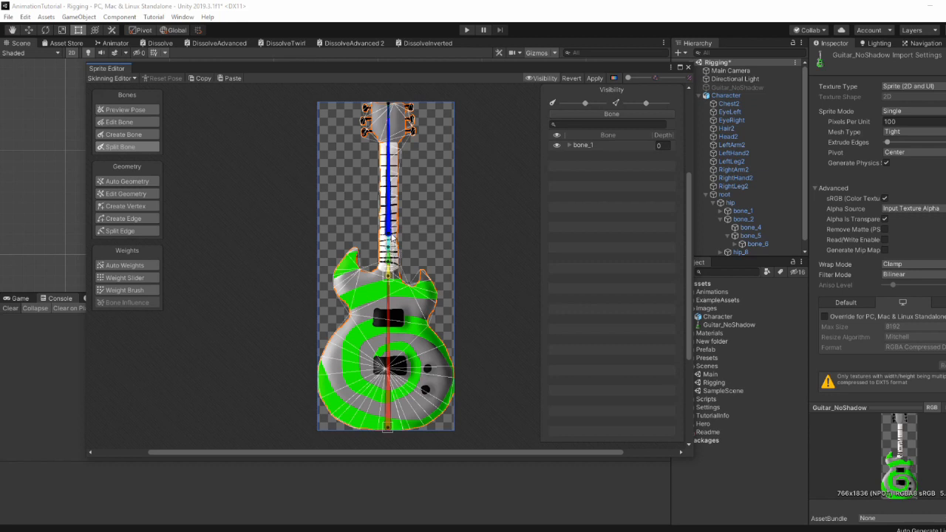
left_click(390, 217)
left_click(388, 198)
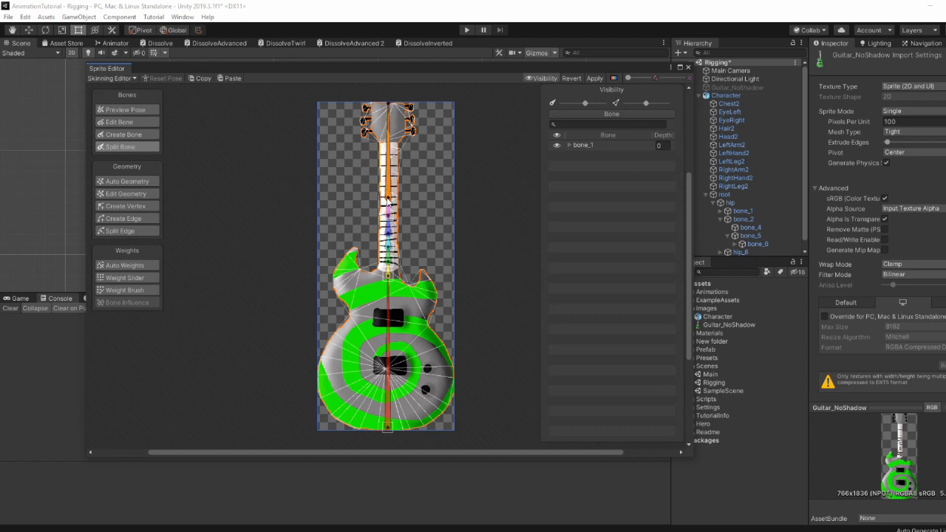
left_click(388, 180)
left_click(388, 162)
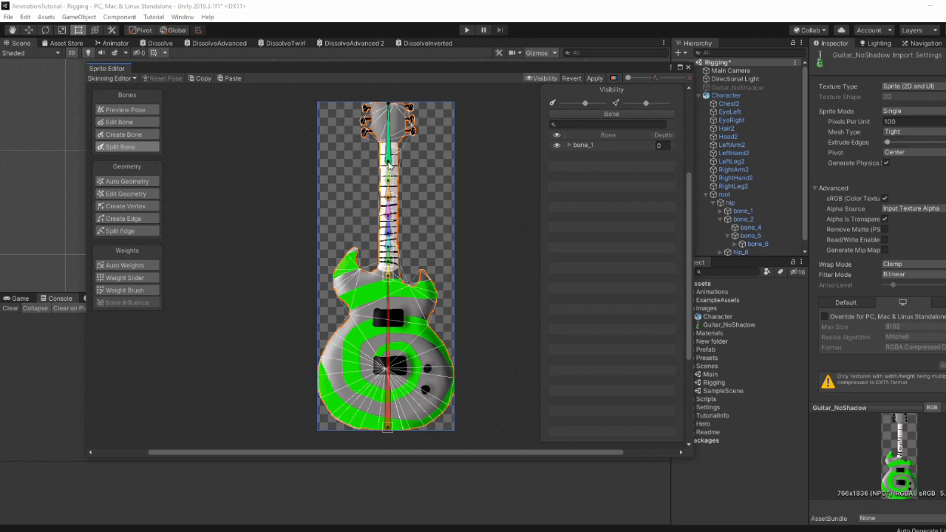
left_click(391, 151)
left_click(391, 146)
left_click(393, 145)
- Generate automatic weights for the guitar and rotate its headstock and upper neck bones slightly to test the deformation
left_click(122, 265)
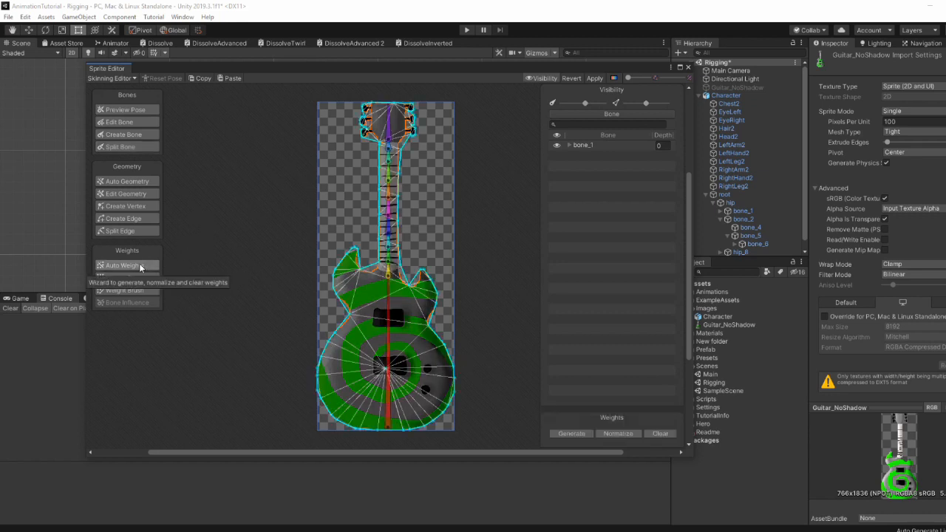
left_click(571, 433)
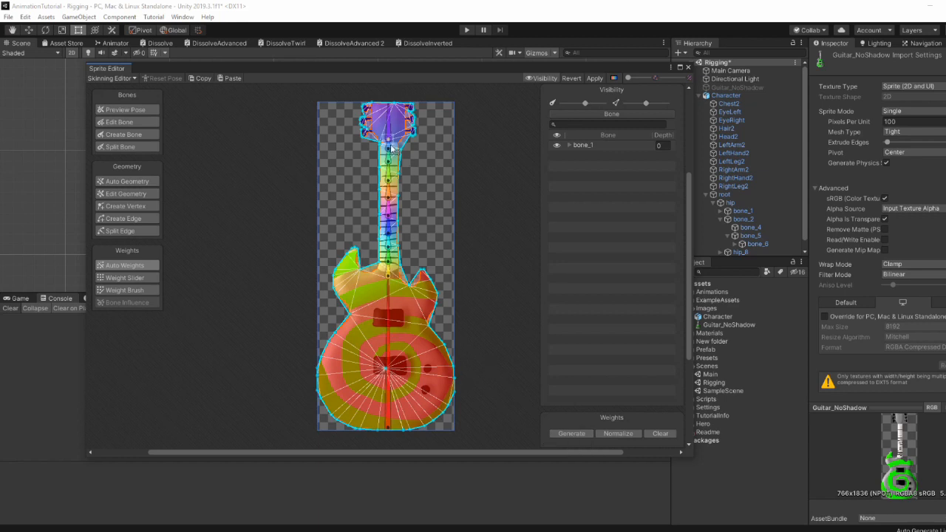
mouse_move(389, 135)
left_mouse_down()
mouse_move(401, 127)
mouse_move(389, 126)
left_mouse_up()
mouse_move(389, 173)
left_mouse_down()
mouse_move(402, 174)
mouse_move(378, 170)
mouse_move(404, 174)
mouse_move(387, 172)
left_mouse_up()
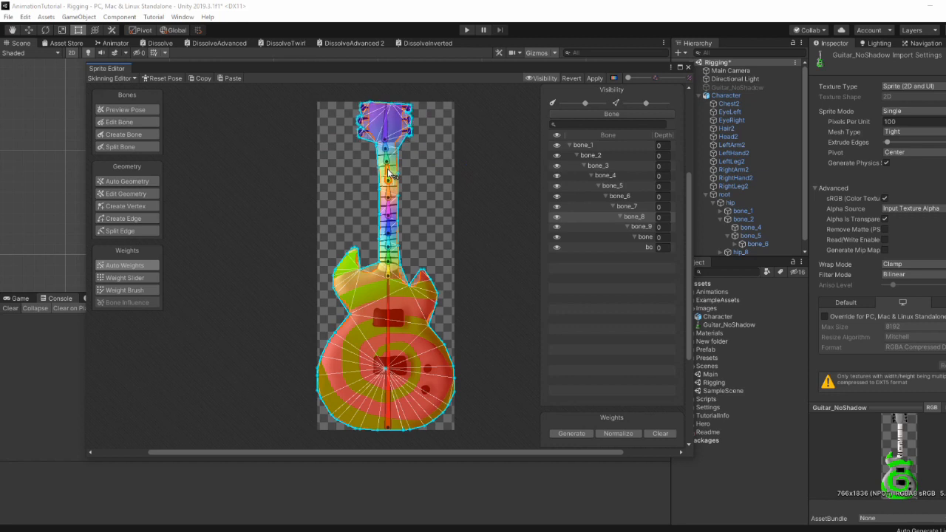
- Refine the guitar's mesh with Create Vertex, moving the outline vertex at the joint of neck and headstock closer to the neck
scroll(405, 242, "up", 3)
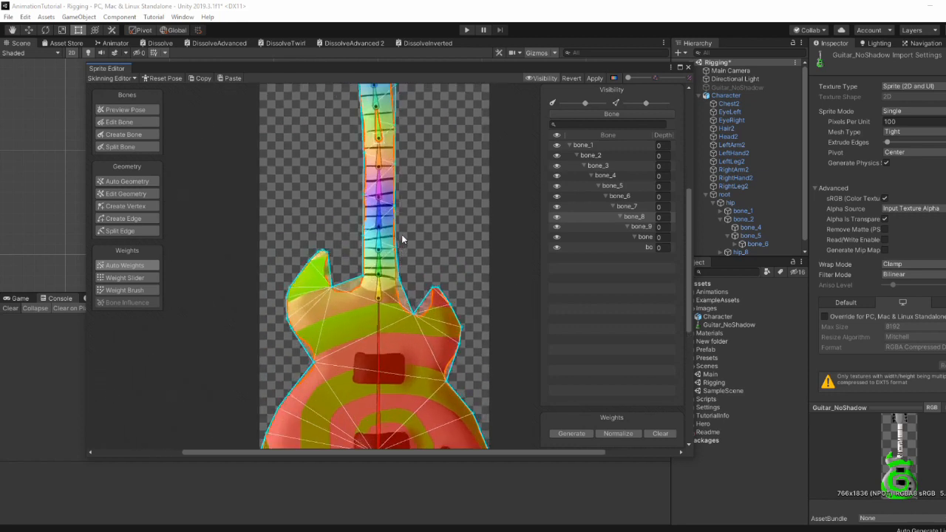
middle_click_drag(423, 156, 412, 340)
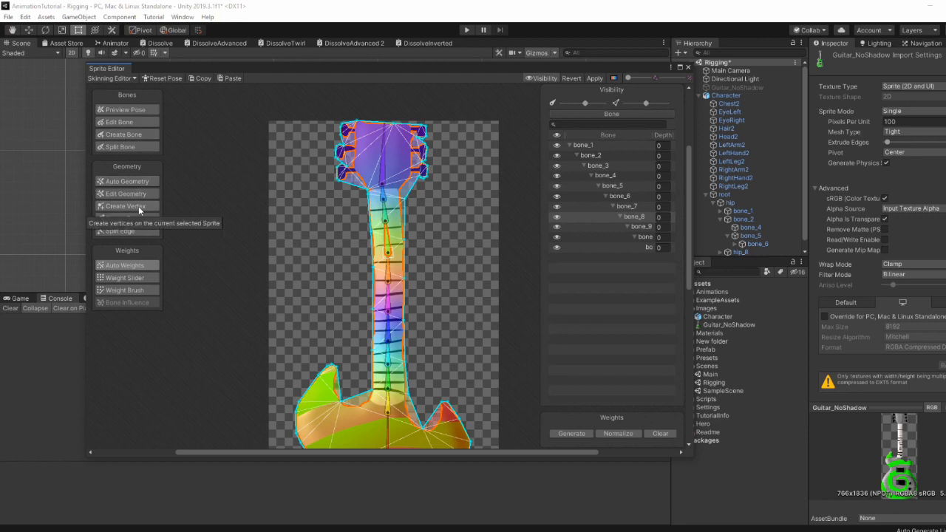
left_click(142, 208)
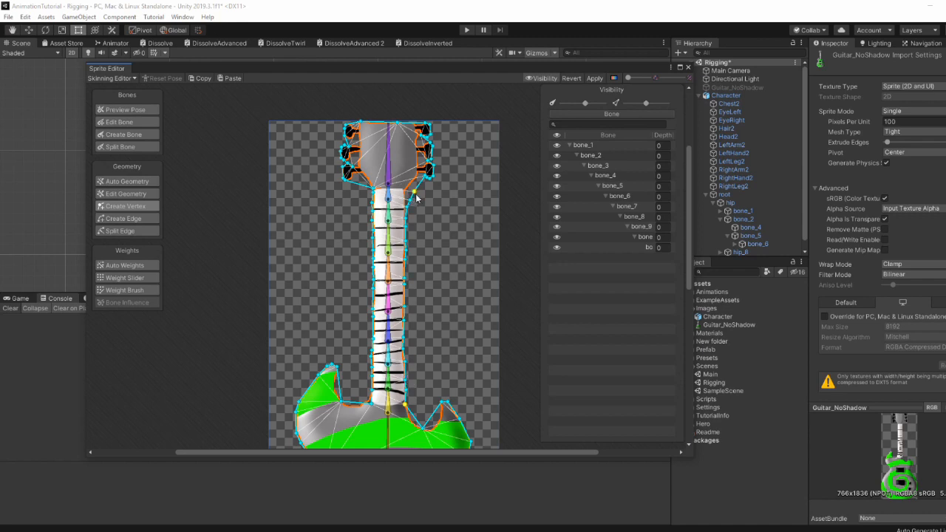
left_click_drag(413, 192, 409, 190)
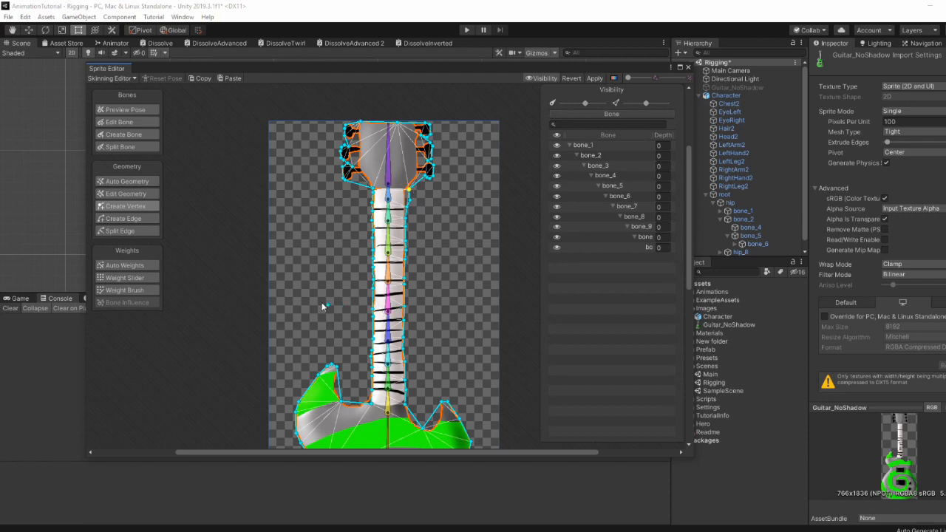
- Set the Weight Brush size to 22 and check the weight colours along the guitar's neck and headstock
left_click(126, 265)
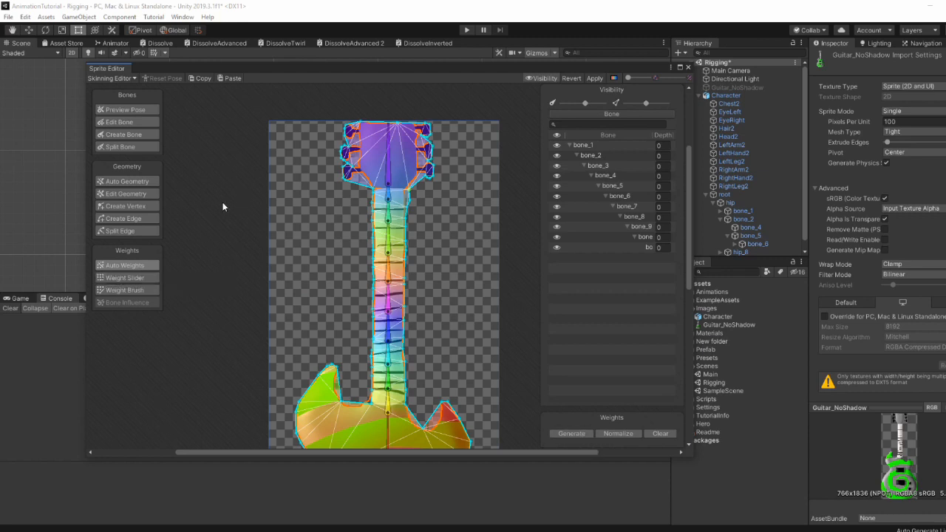
left_click(125, 289)
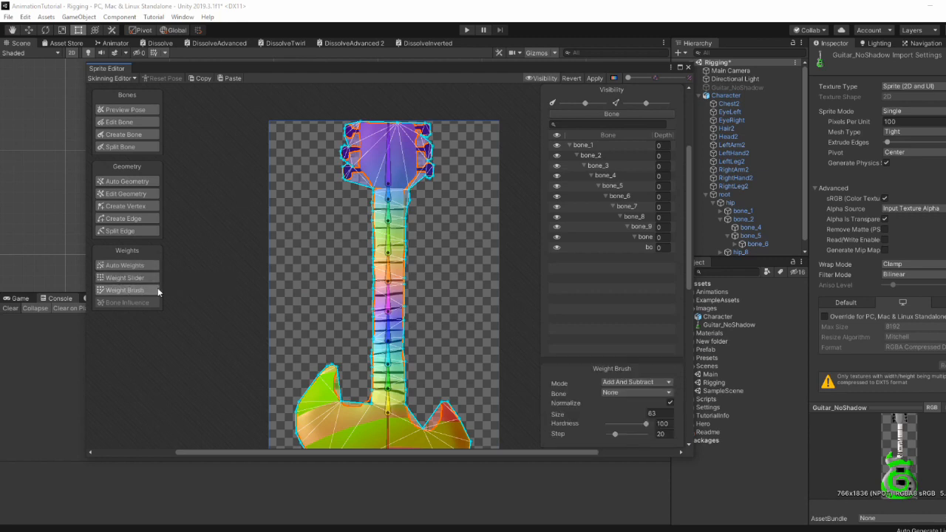
left_click_drag(622, 418, 578, 417)
scroll(403, 394, "up", 2)
scroll(399, 381, "up", 1)
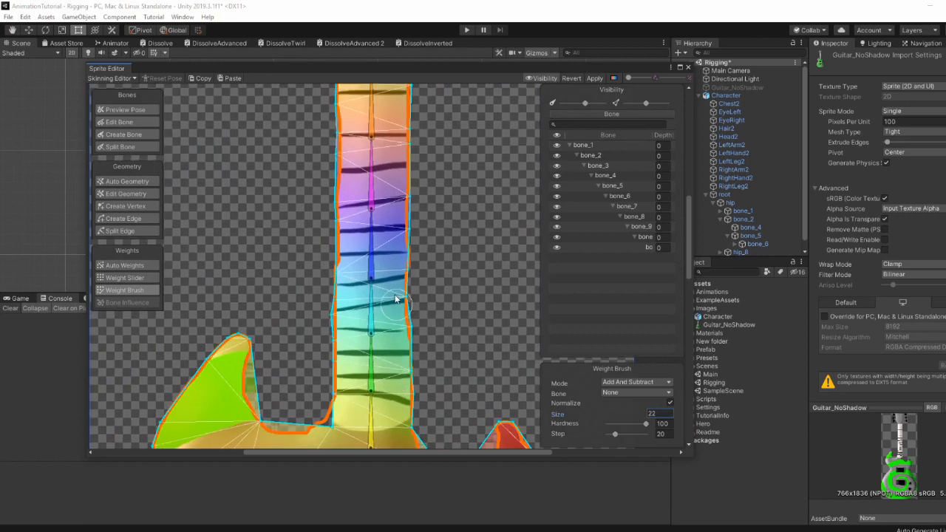
scroll(453, 196, "down", 8)
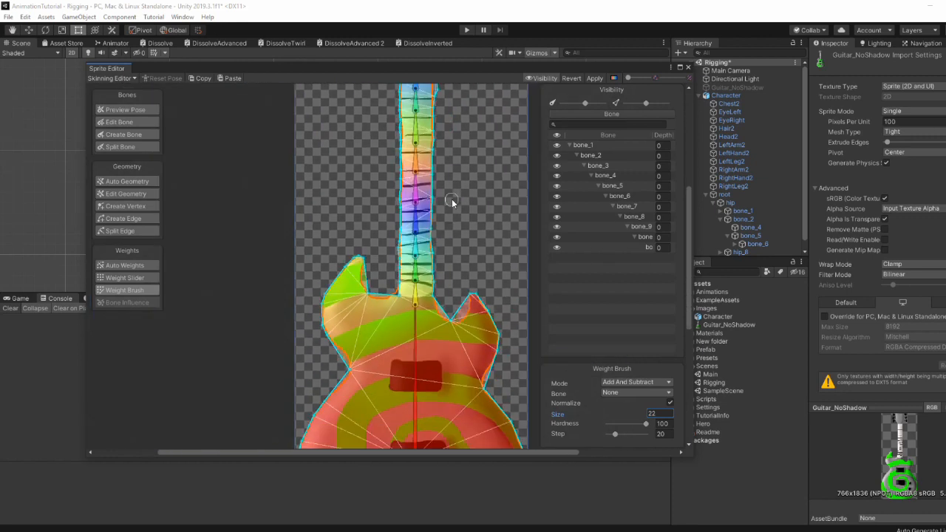
middle_click_drag(460, 140, 448, 264)
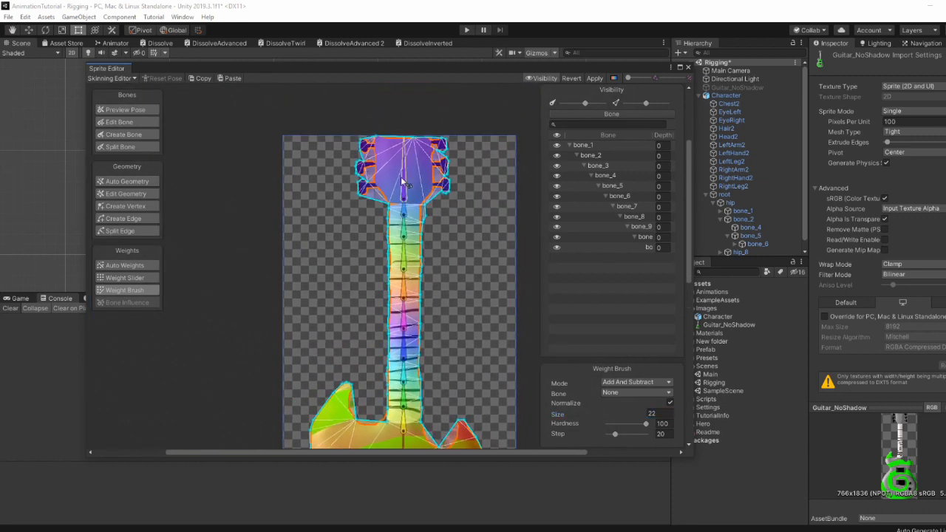
- Test the guitar rig by bending the headstock and neck bones into a hook, and reset the pose
left_click(410, 162)
mouse_move(410, 162)
left_mouse_down()
mouse_move(427, 165)
mouse_move(414, 157)
left_mouse_up()
left_click_drag(407, 210, 409, 311)
left_click_drag(404, 348, 397, 367)
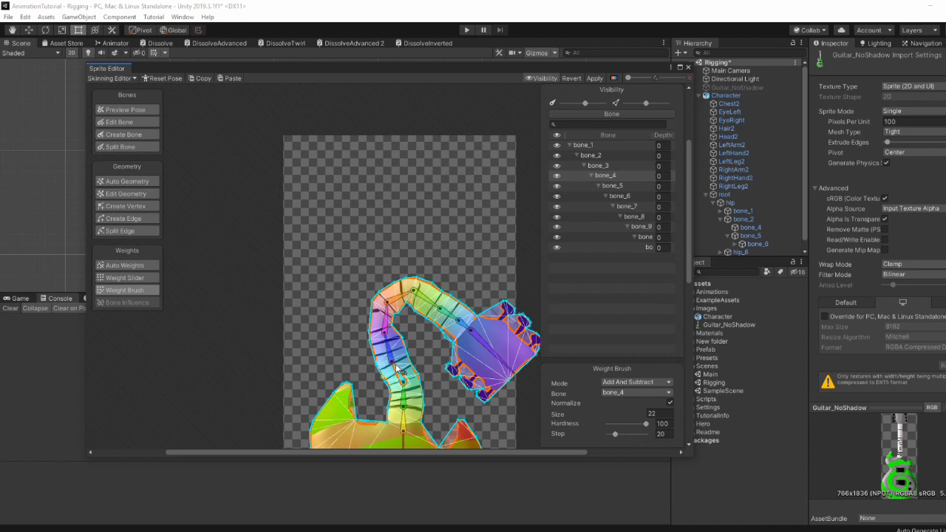
left_click(166, 78)
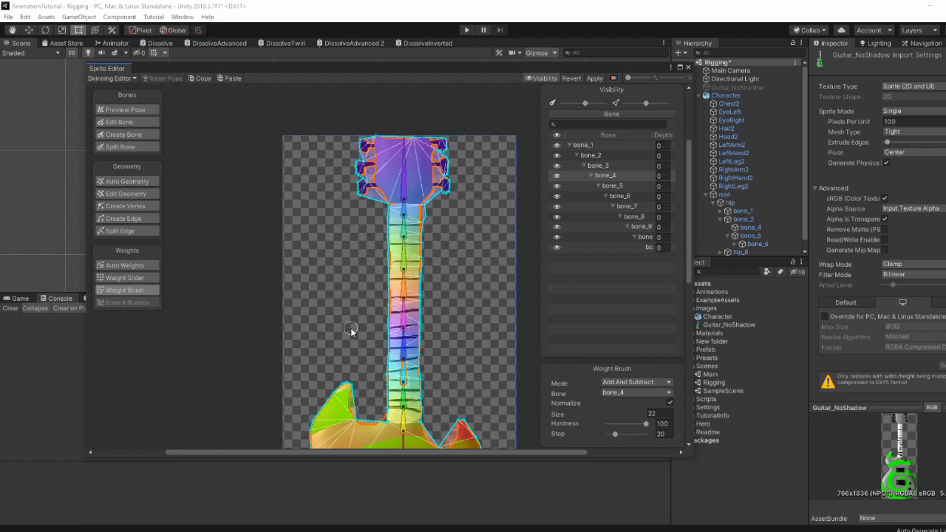
- Apply the skinning changes to Guitar_NoShadow and close the Sprite Editor
scroll(365, 363, "down", 2)
middle_click_drag(470, 364, 463, 216)
left_click(592, 79)
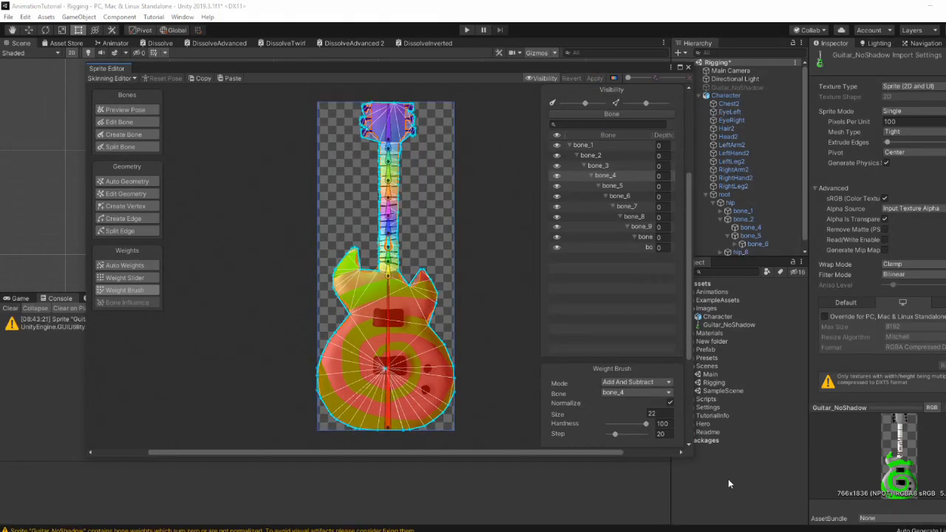
left_click(686, 67)
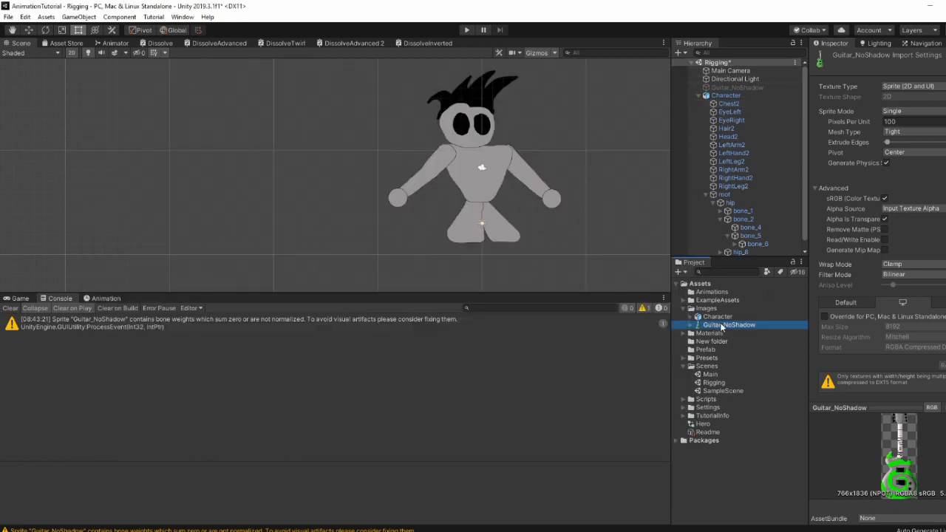
- Add the Guitar_NoShadow sprite to the Rigging scene and place it beside the character at about X -21, Y 7.8
left_click(697, 96)
left_click(697, 96)
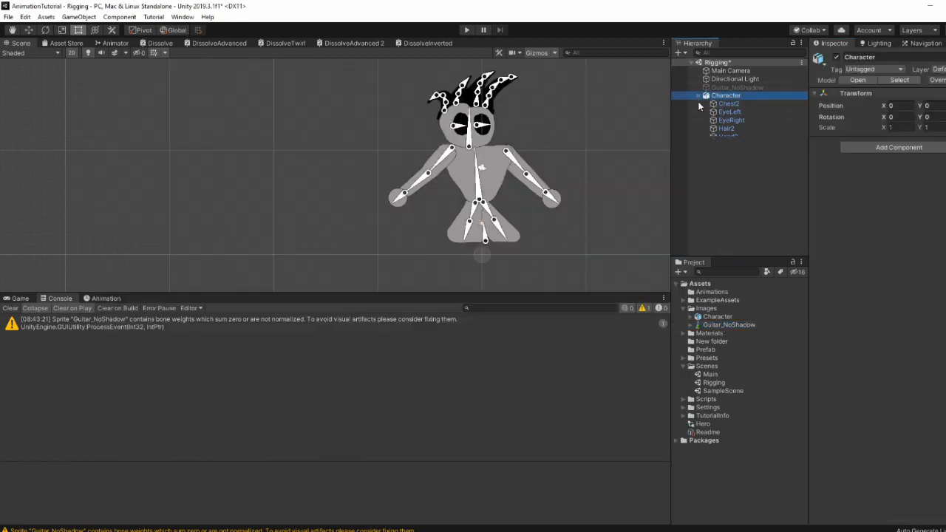
left_click_drag(723, 238, 719, 205)
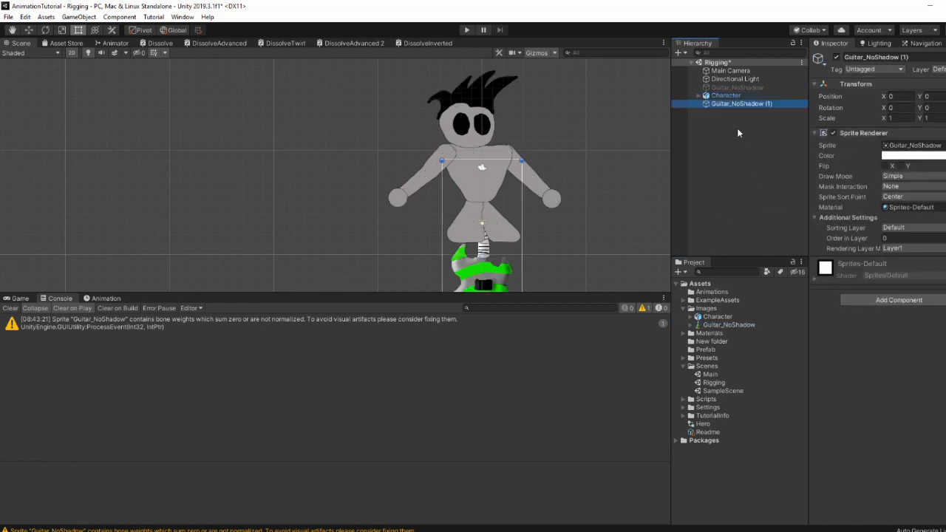
left_click_drag(477, 281, 258, 201)
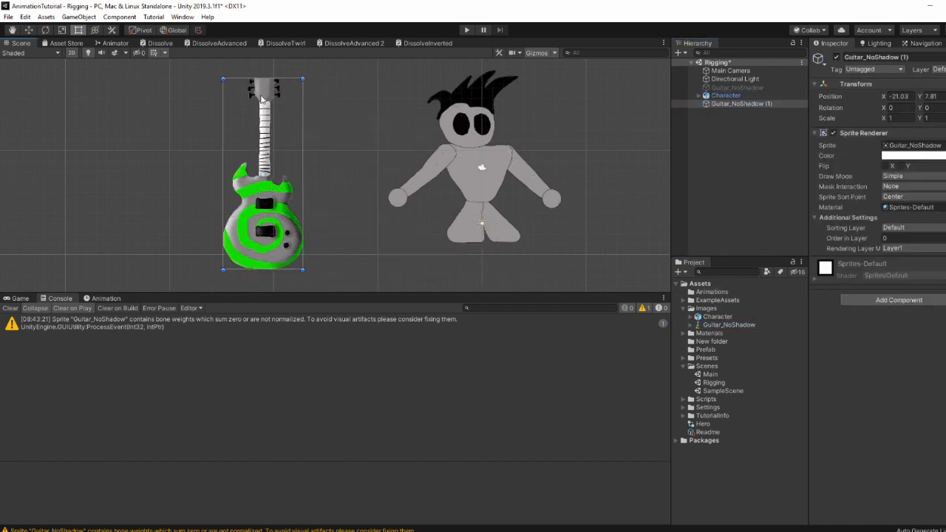
- Add a Sprite Skin component to Guitar_NoShadow (1) and create its bones
left_click(873, 301)
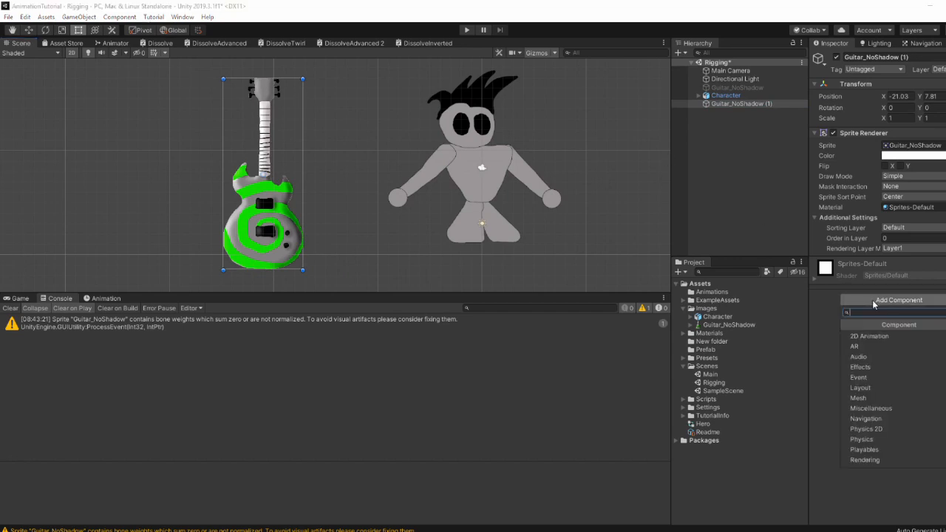
type("skin")
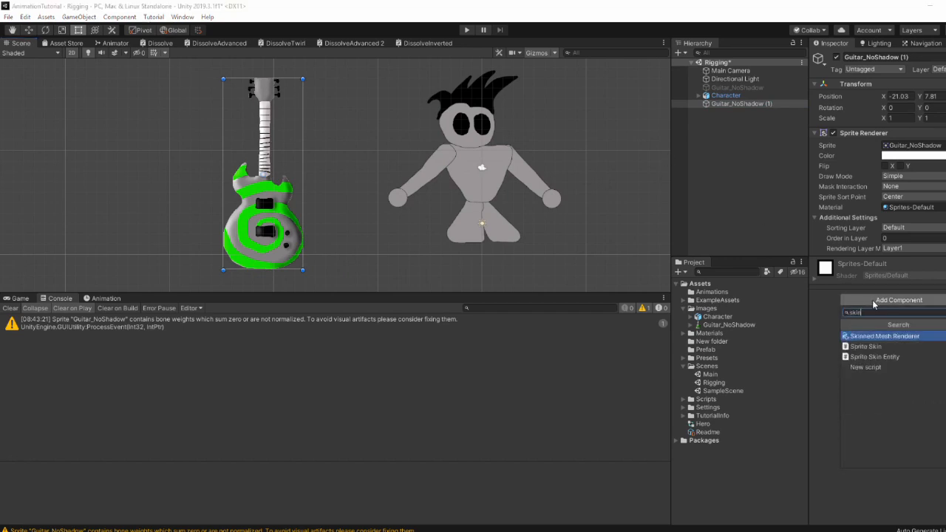
left_click(878, 346)
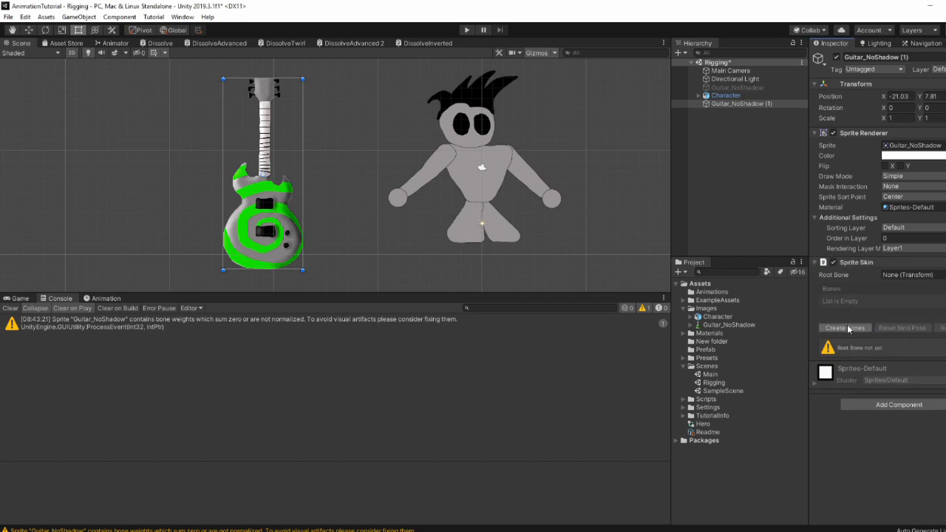
left_click(844, 328)
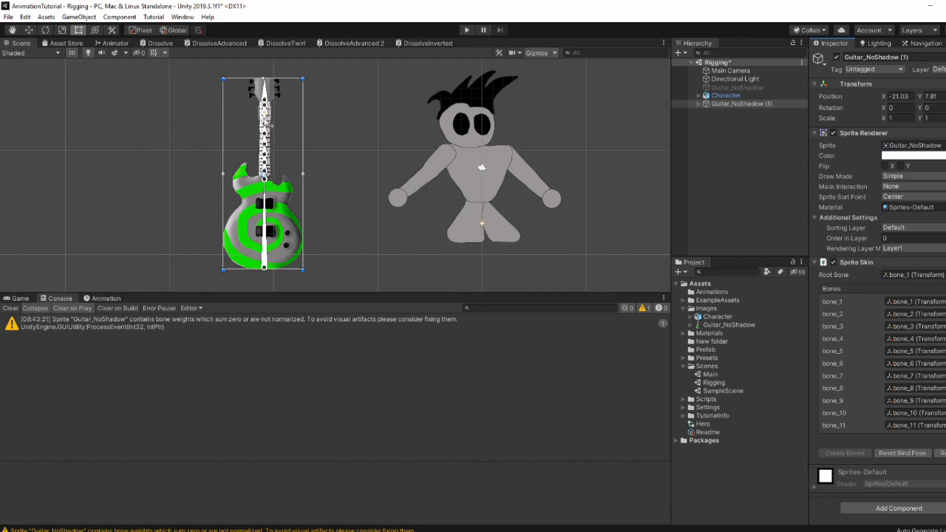
- Rotate bone_7 in the middle of the guitar's neck to test the rig in the scene
scroll(273, 127, "up", 5)
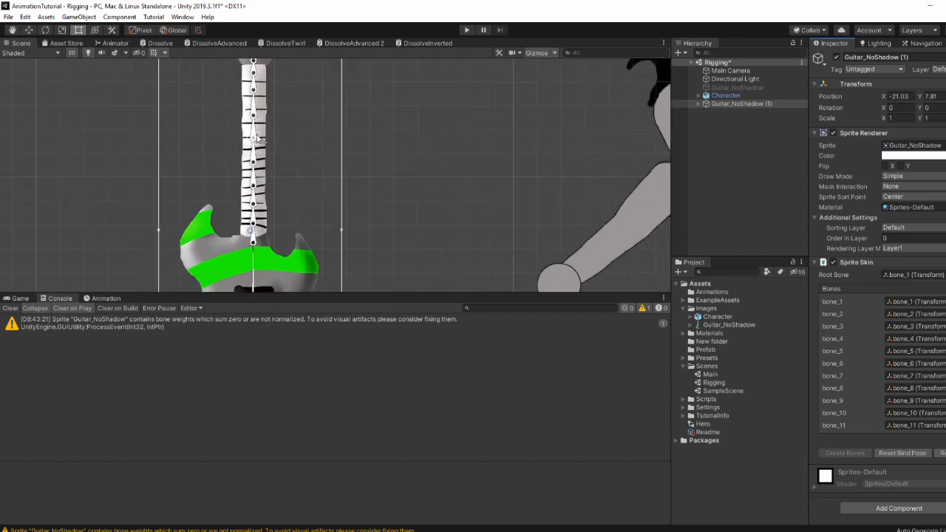
left_click_drag(255, 134, 255, 137)
scroll(347, 140, "down", 5)
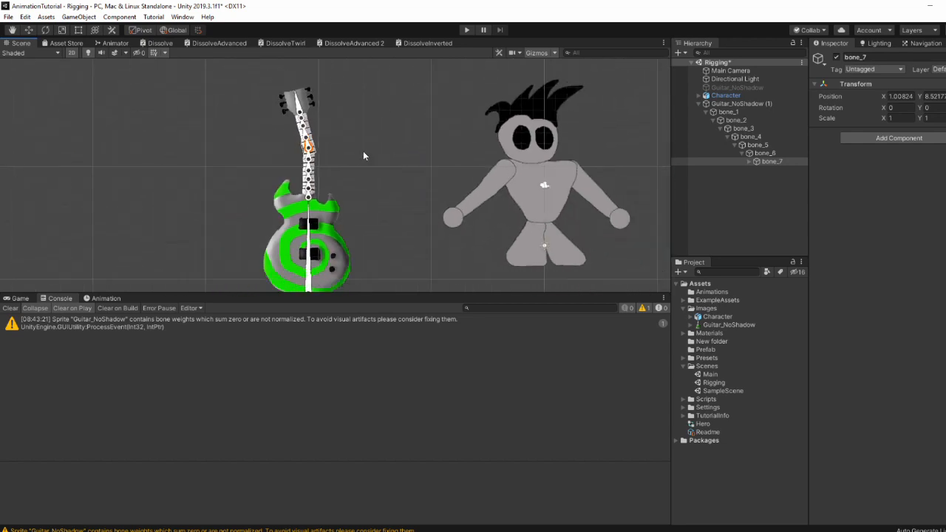